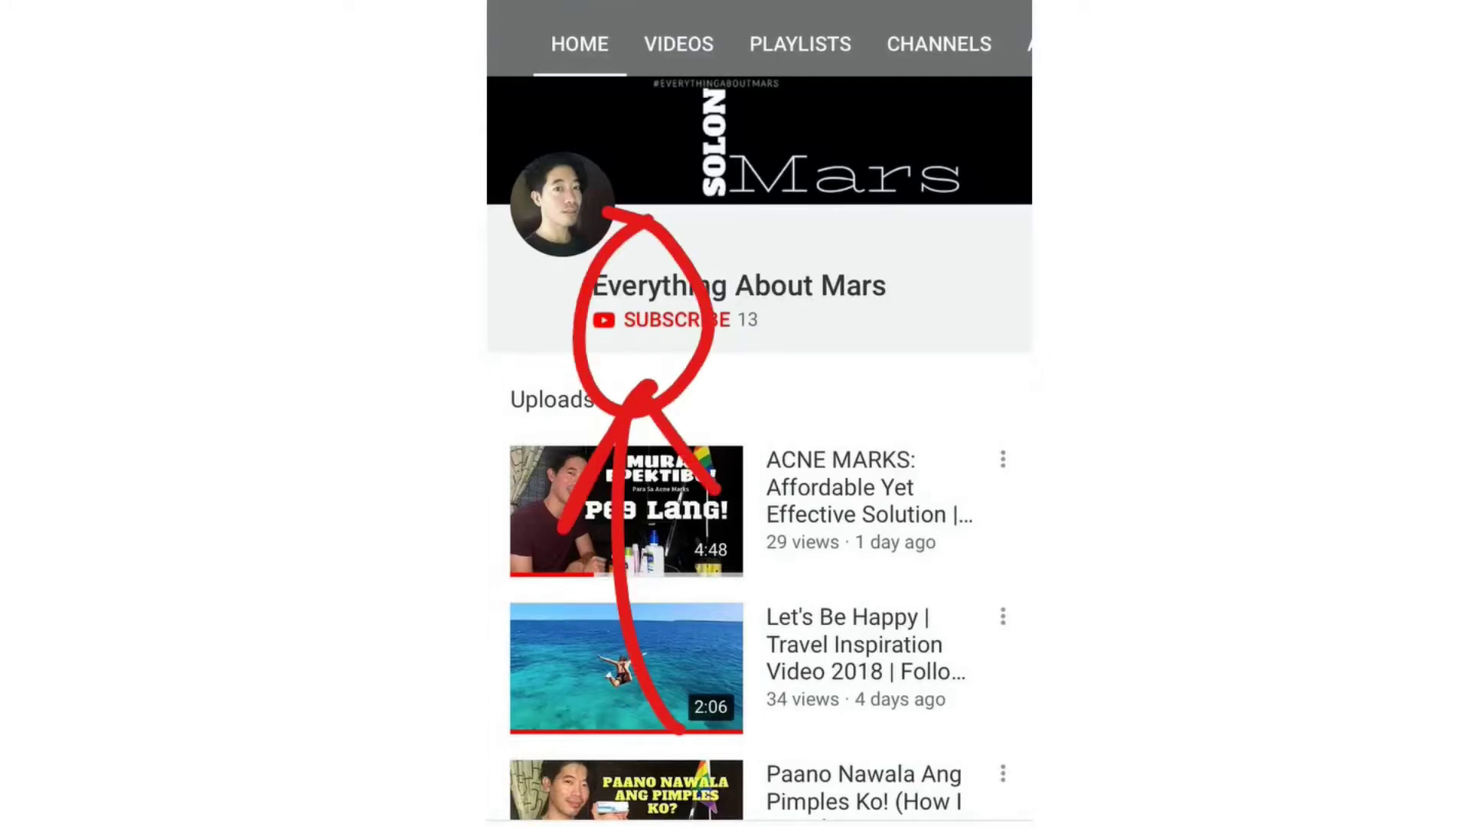
Subscribe to the Everything About Mars channel with all notifications turned on
left_click(659, 319)
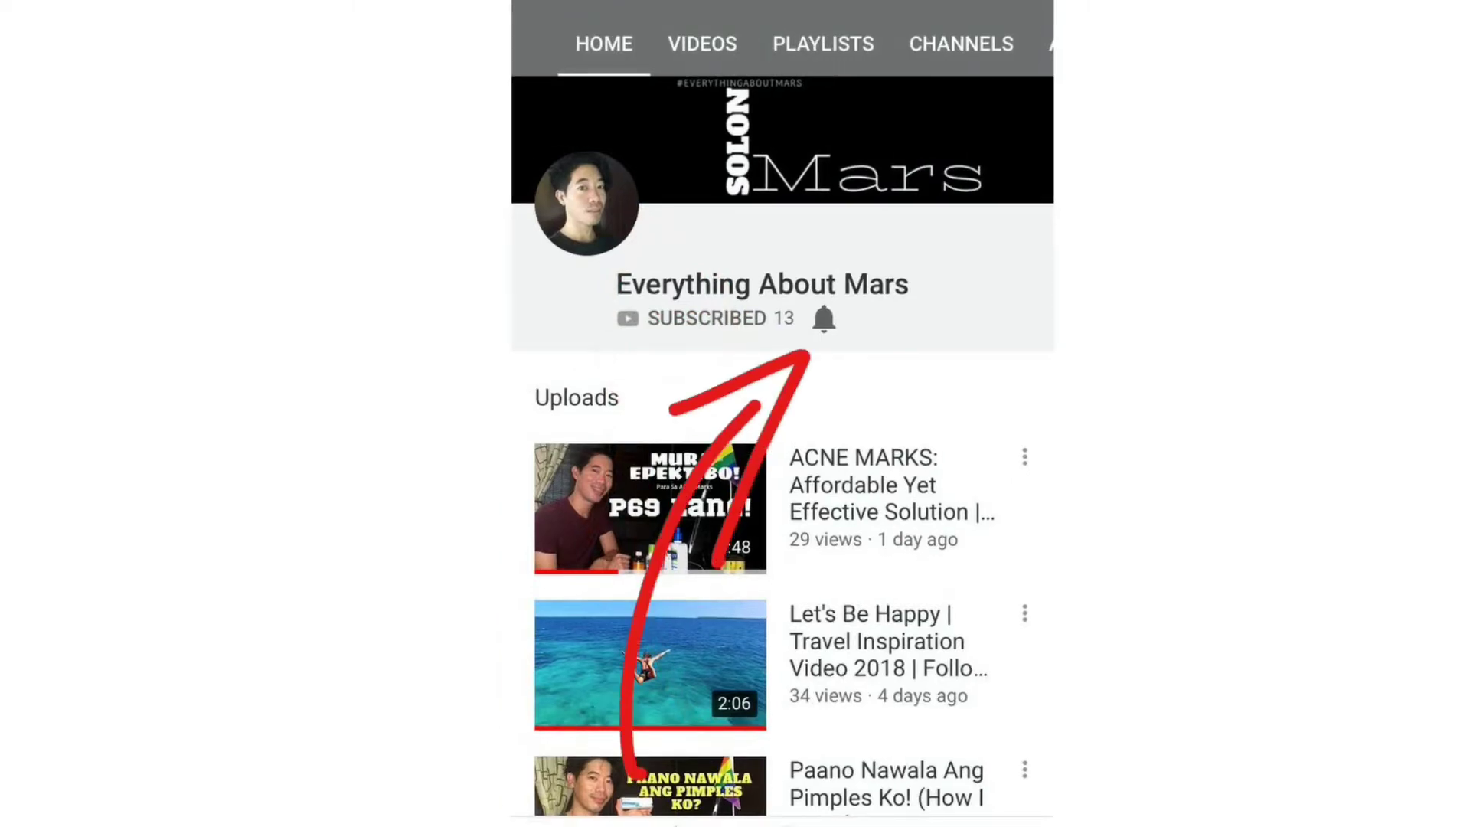
left_click(824, 318)
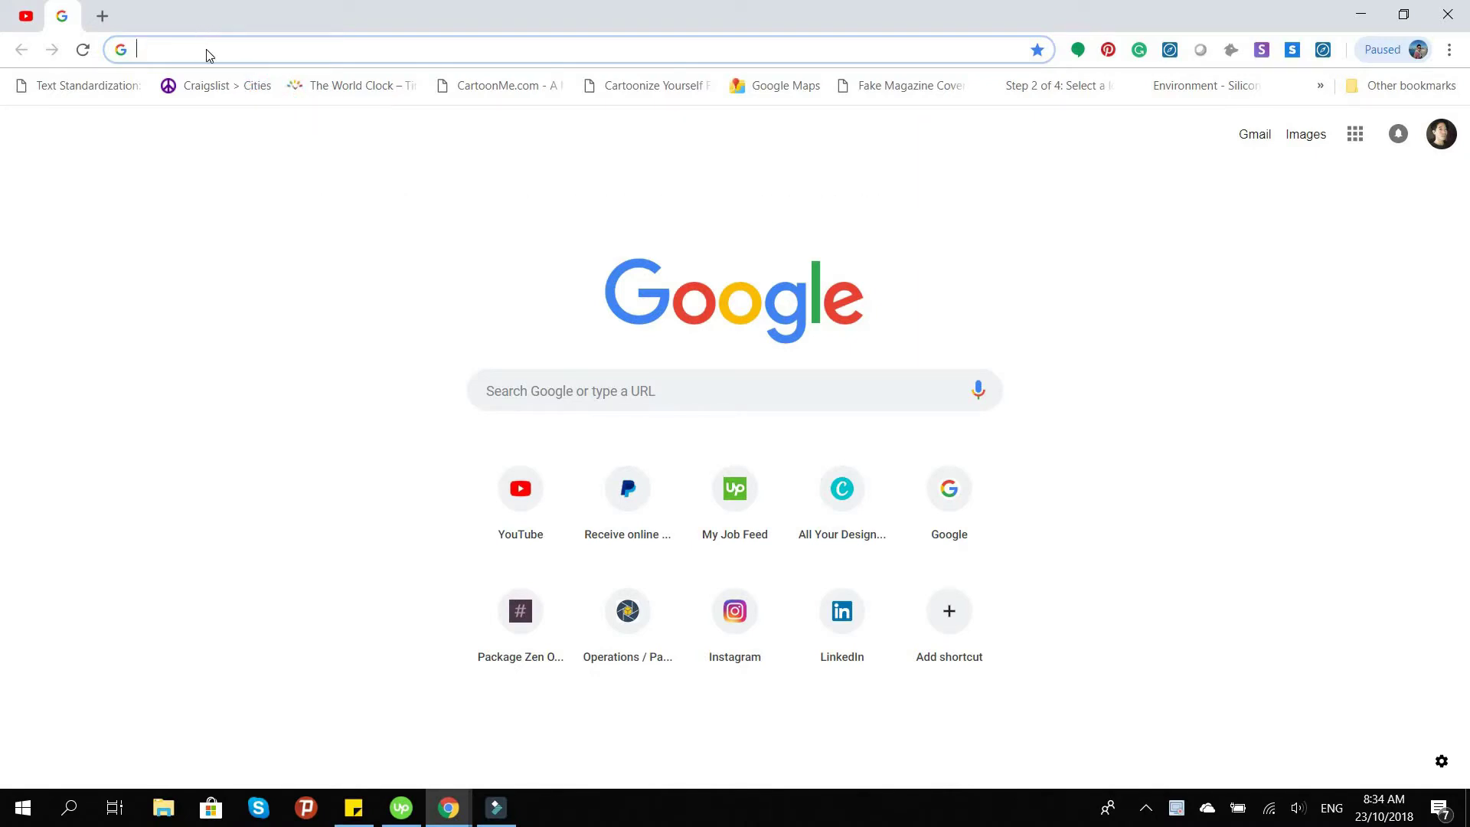
type("www.")
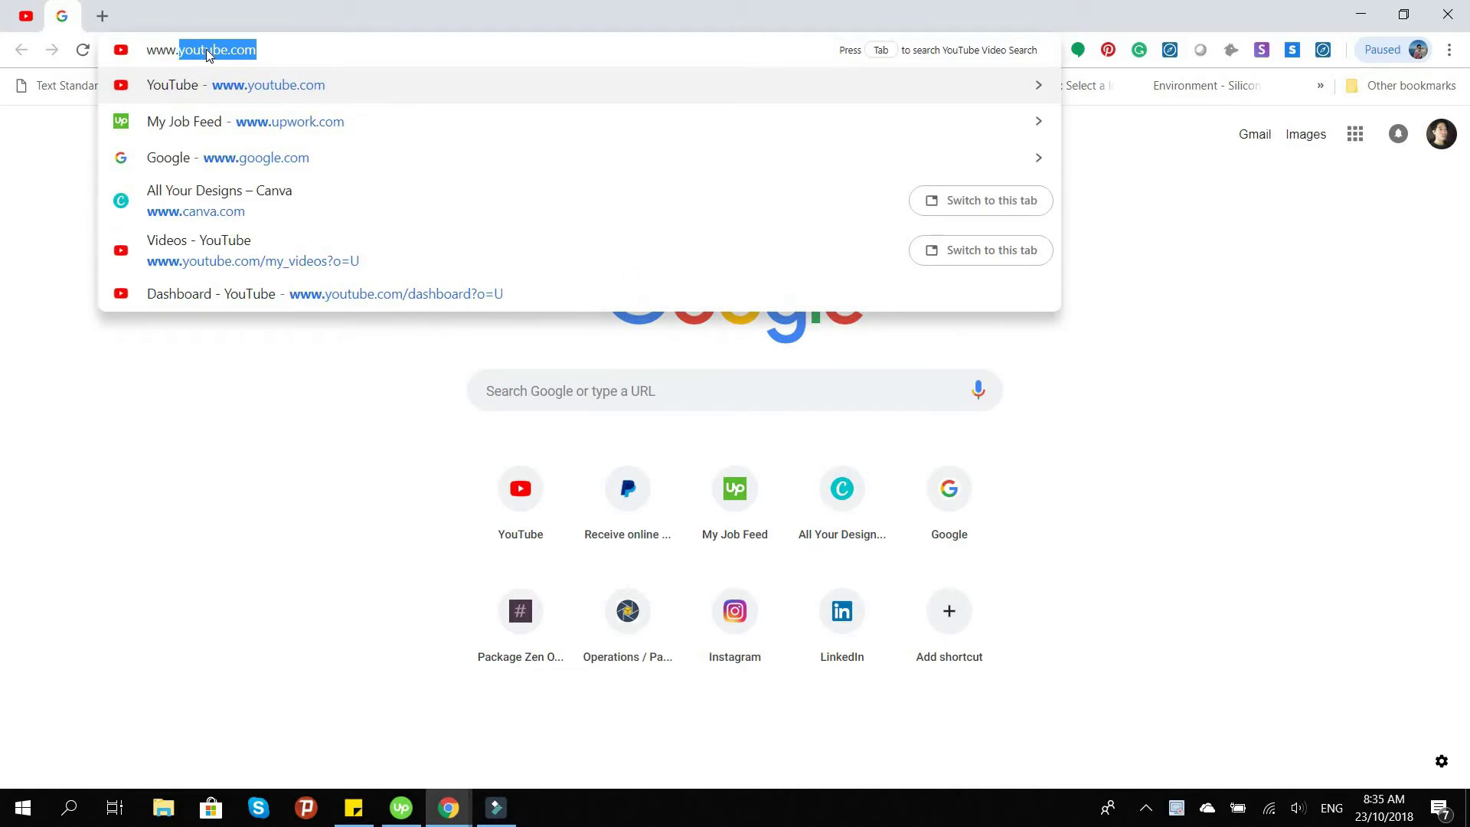
type("goo")
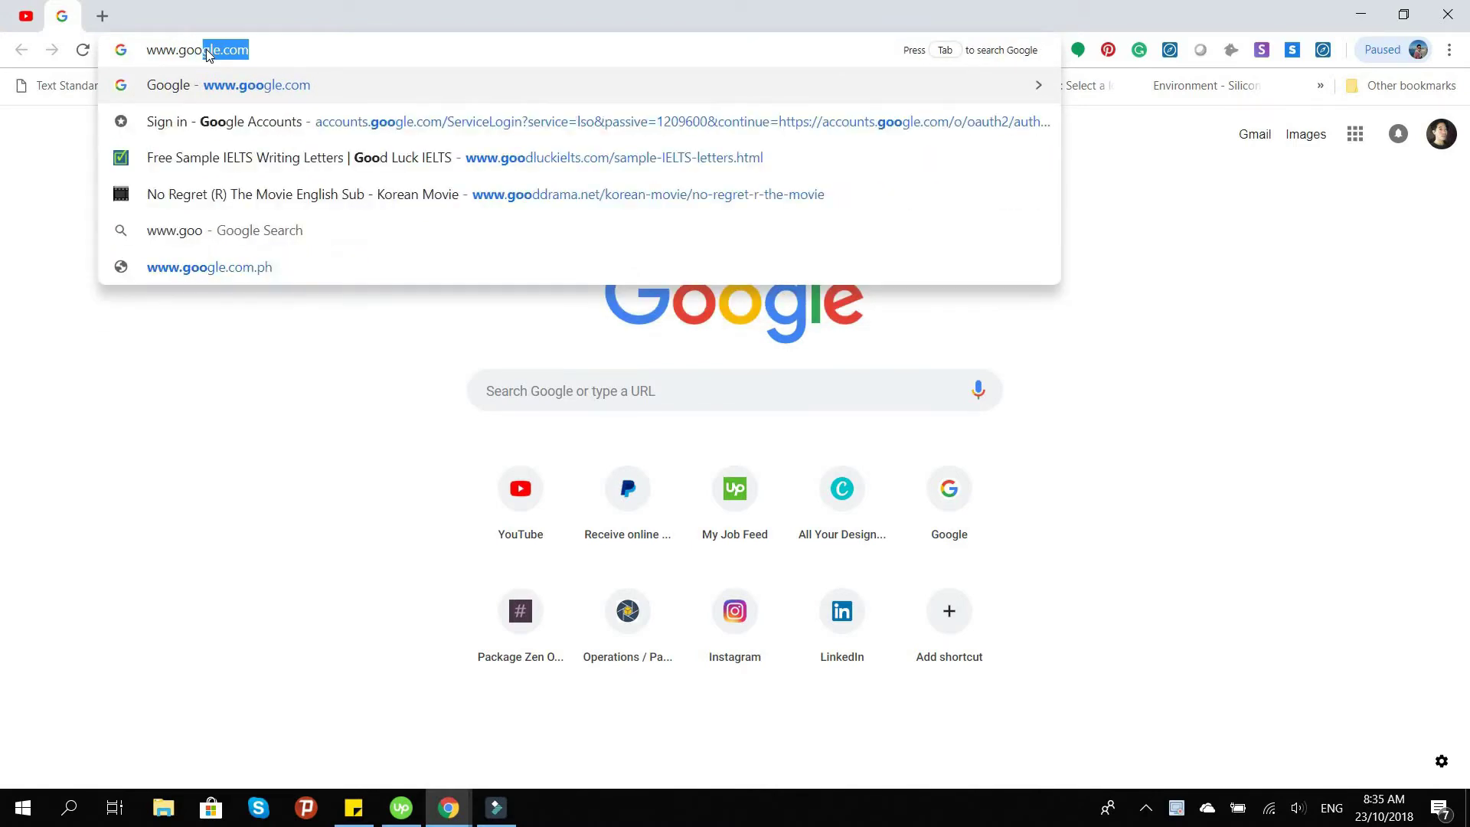
type("gle")
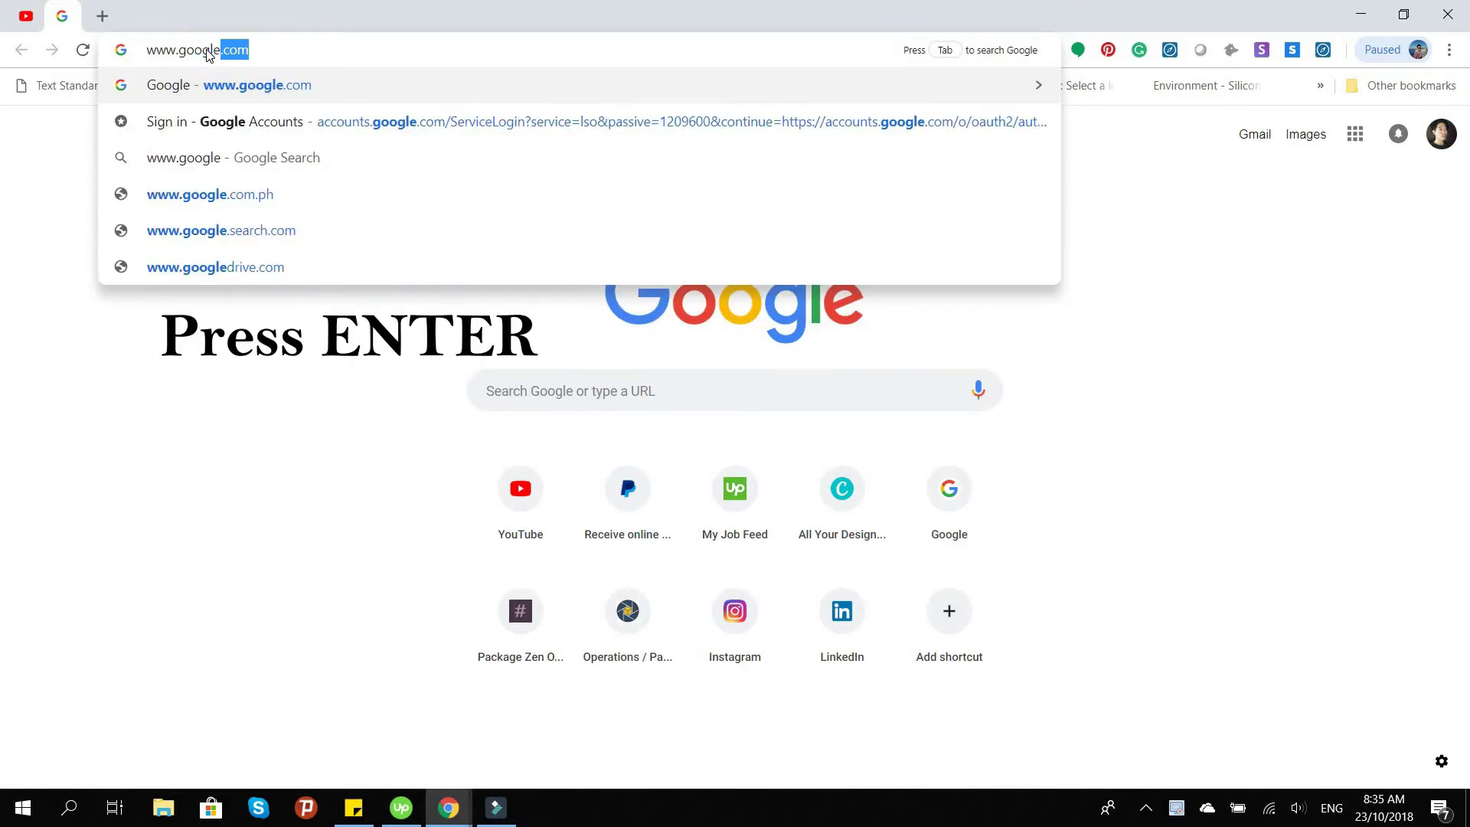
type(".com")
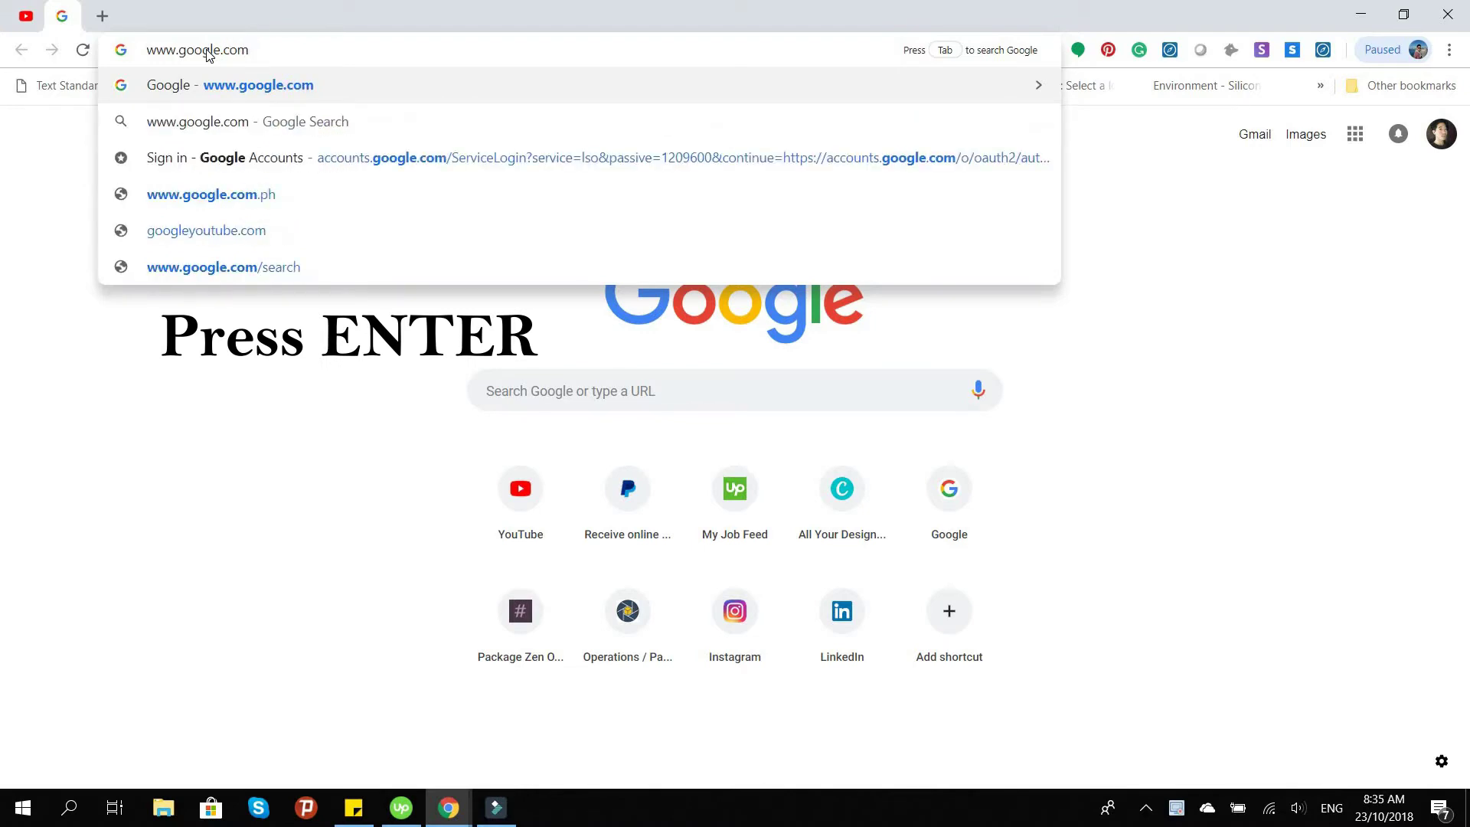
key("Return")
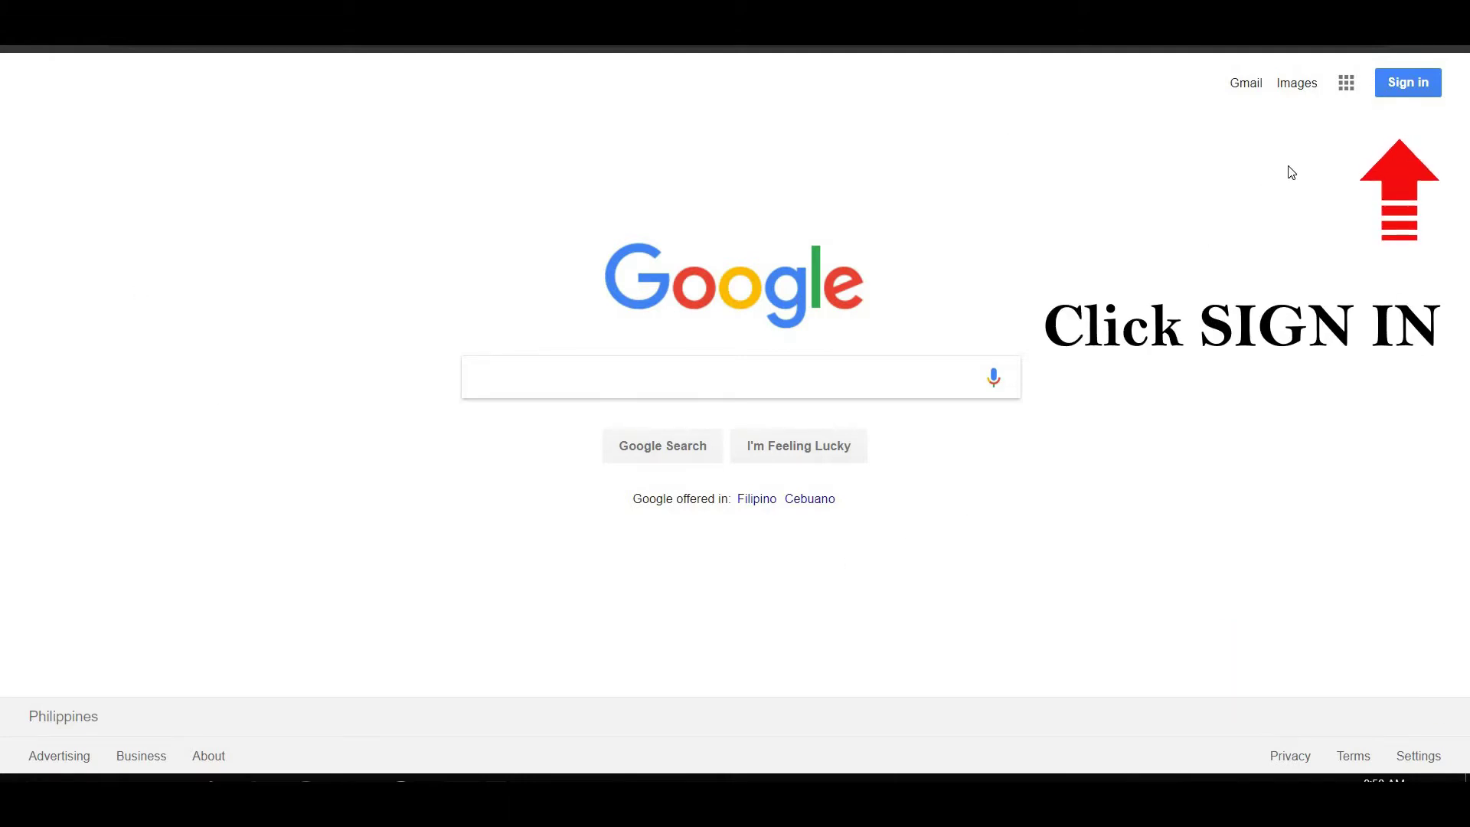
Go to Google sign-in and start creating a new Google Account
left_click(1405, 88)
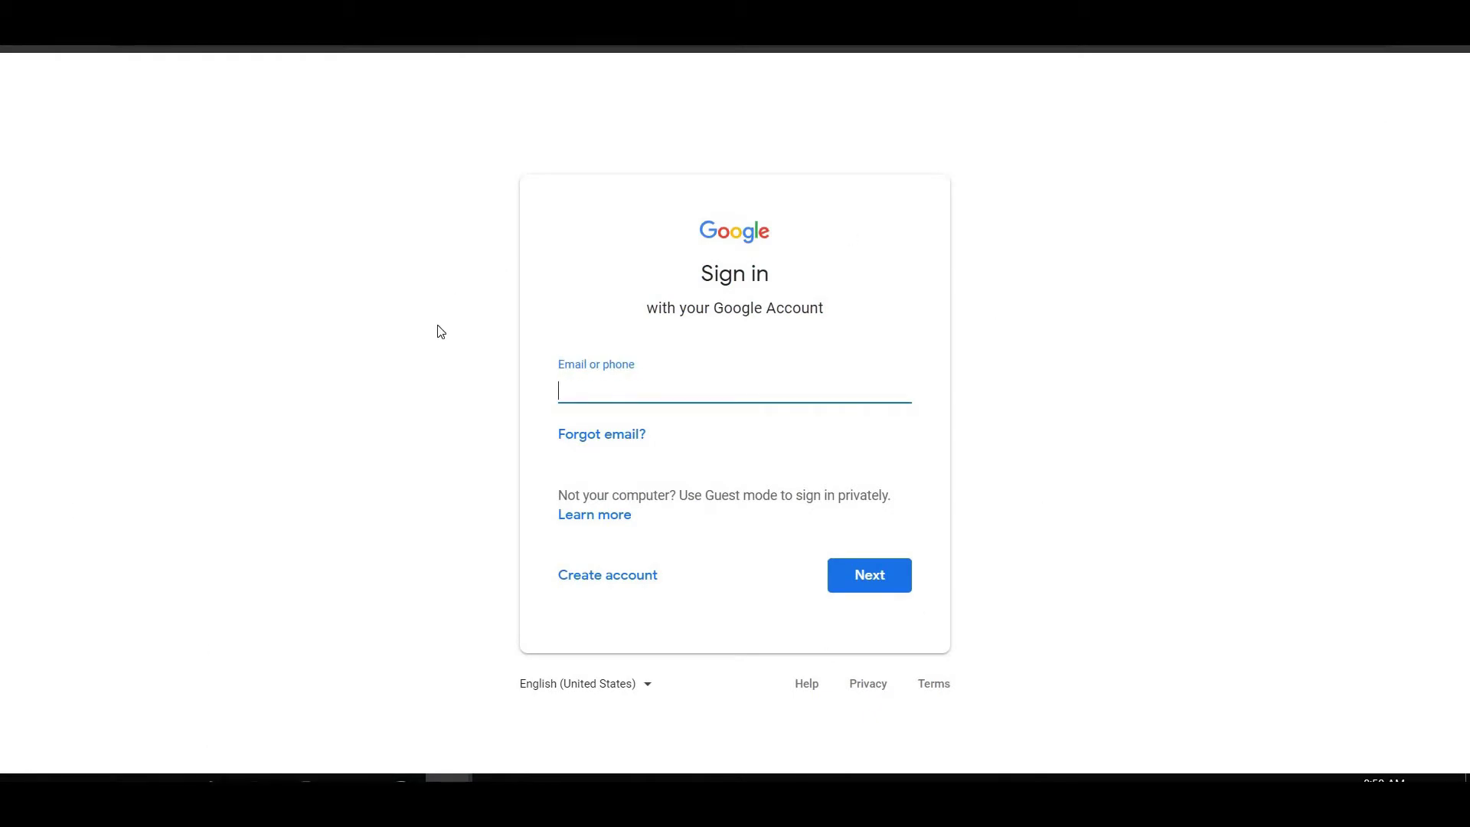
left_click(608, 582)
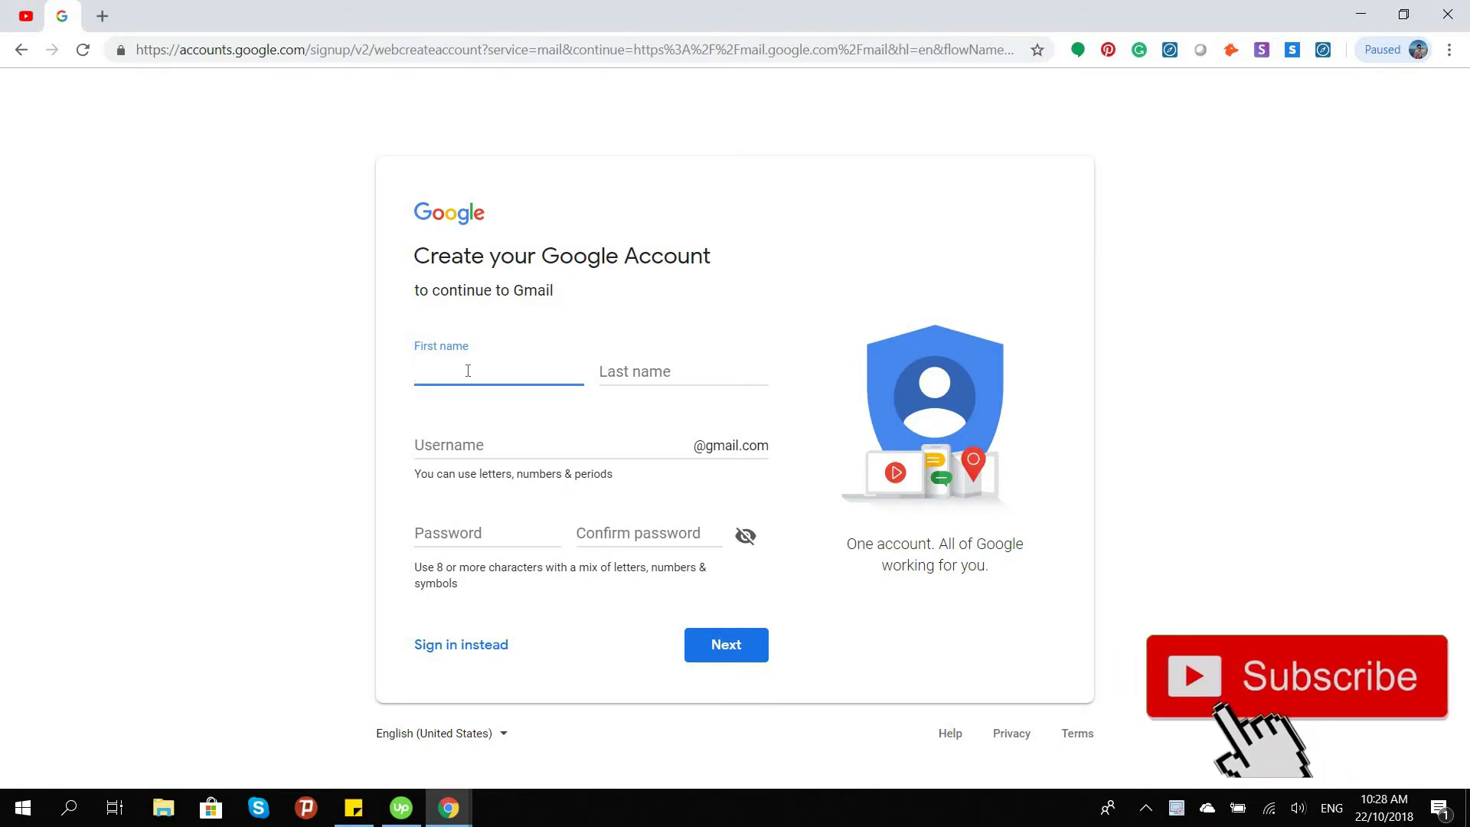
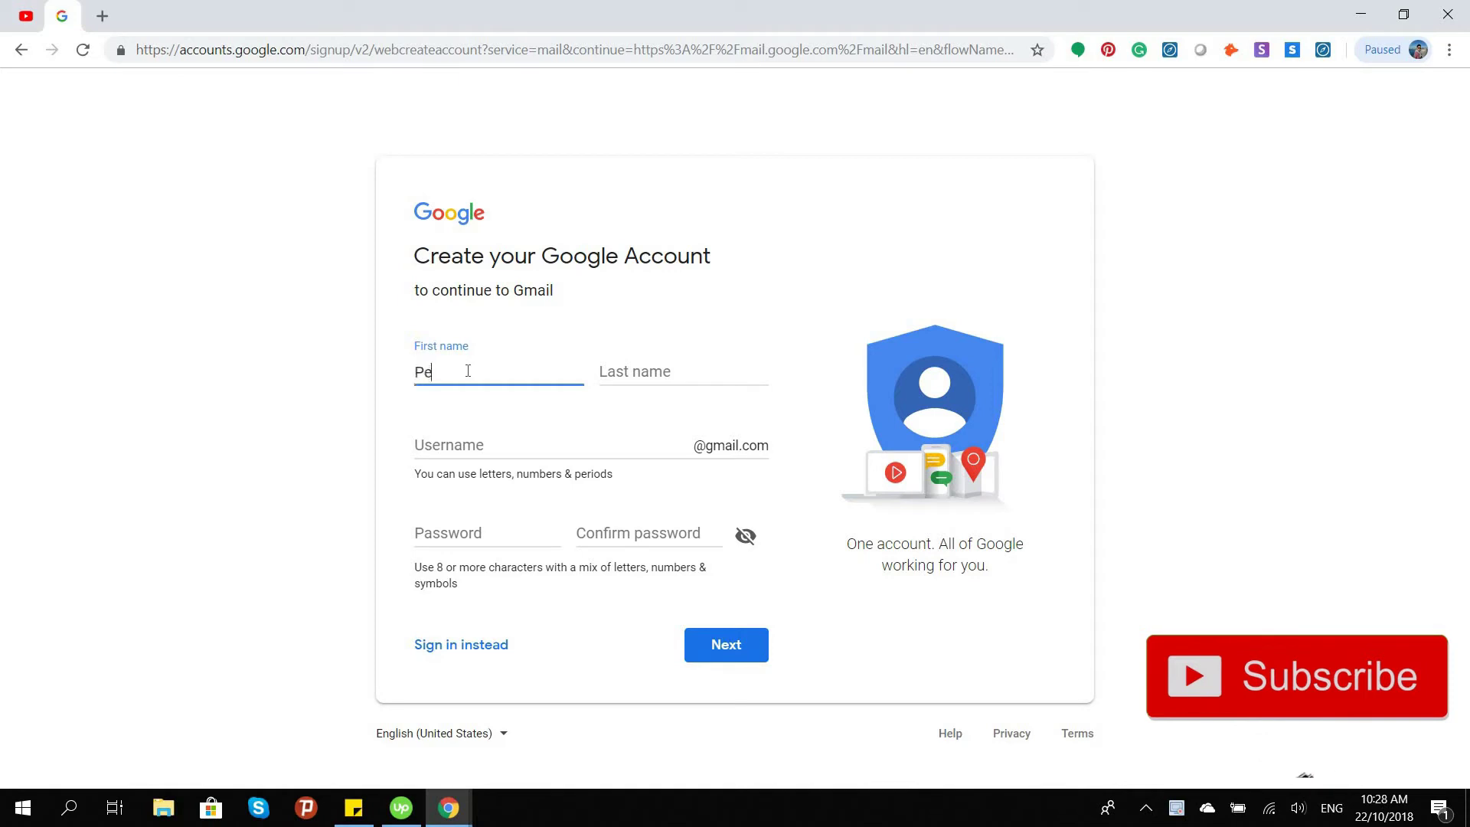
Enter the first and last name and replace the suggested username with a chosen one
left_click(626, 370)
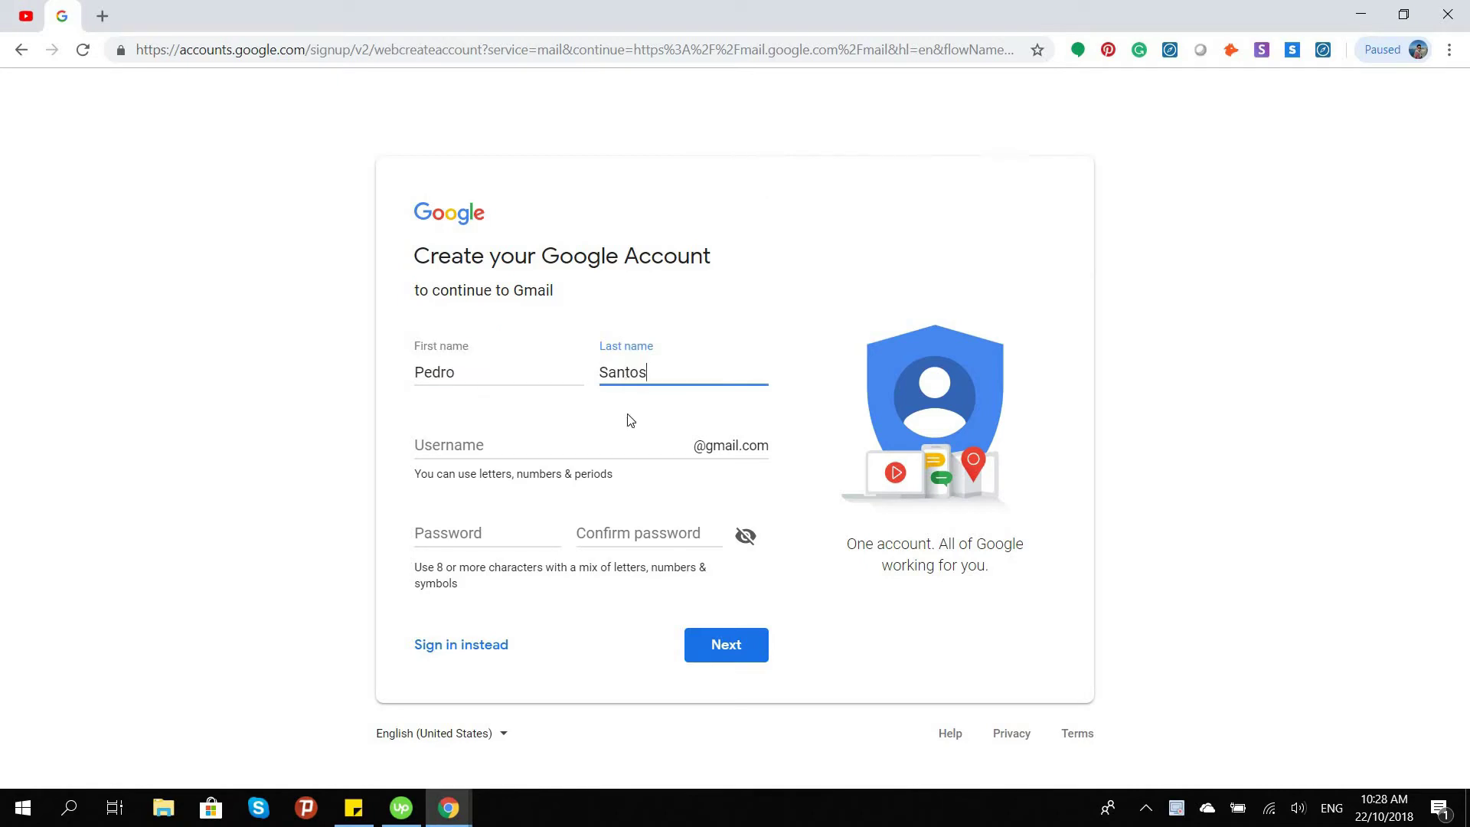
double_click(510, 448)
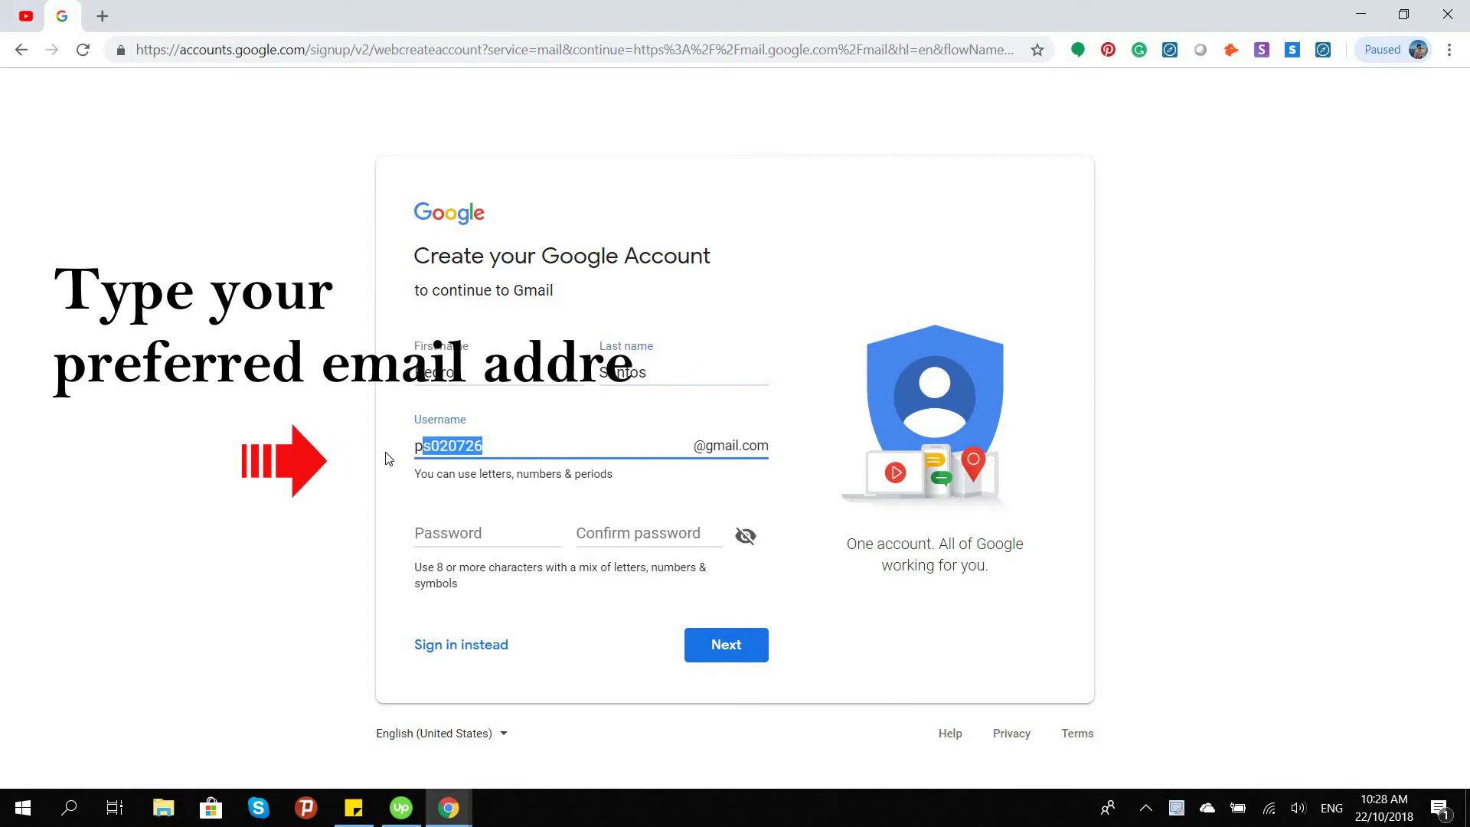
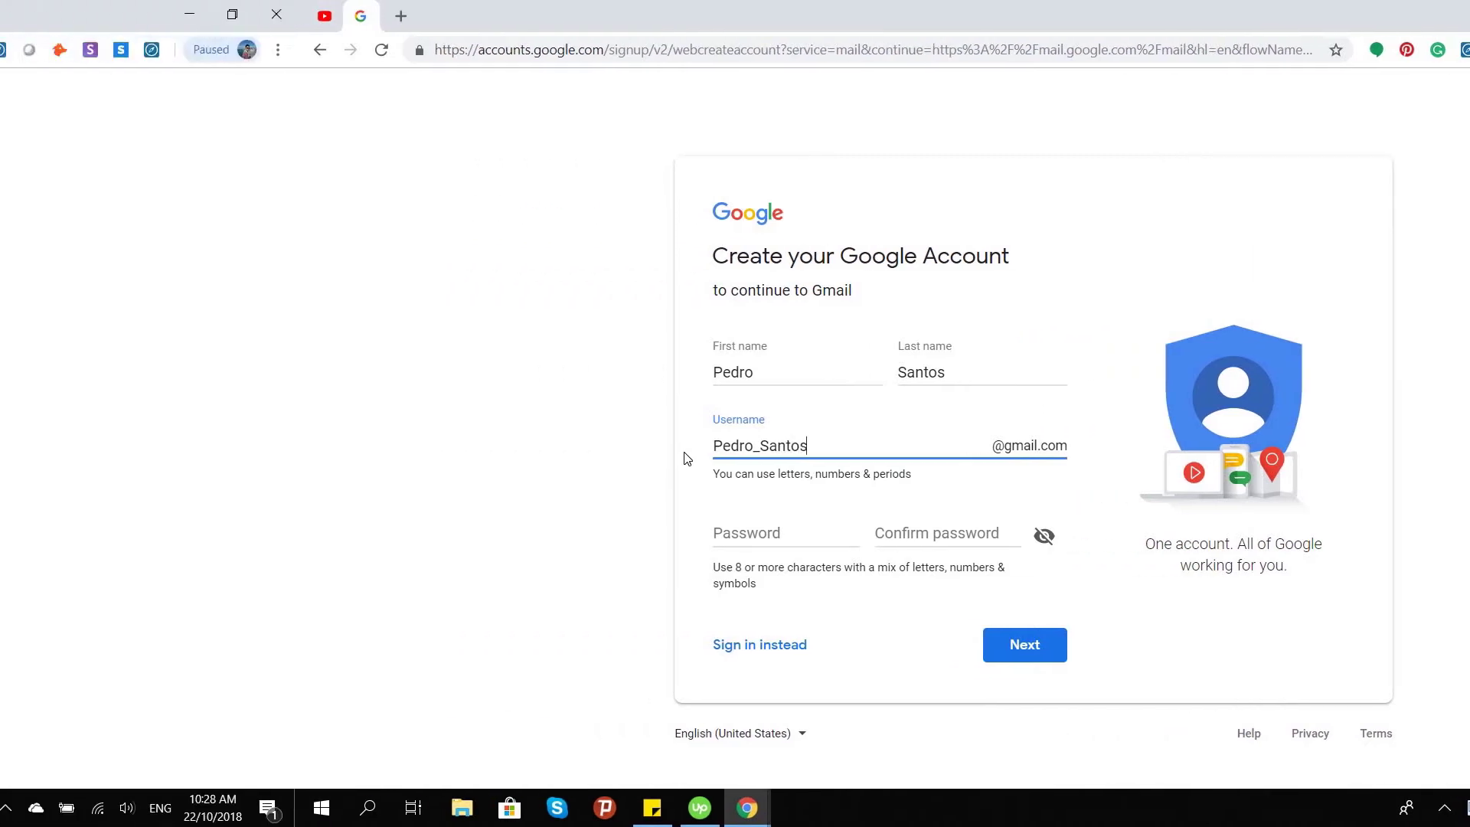
Enter the new account password in Password and Confirm password
left_click(488, 533)
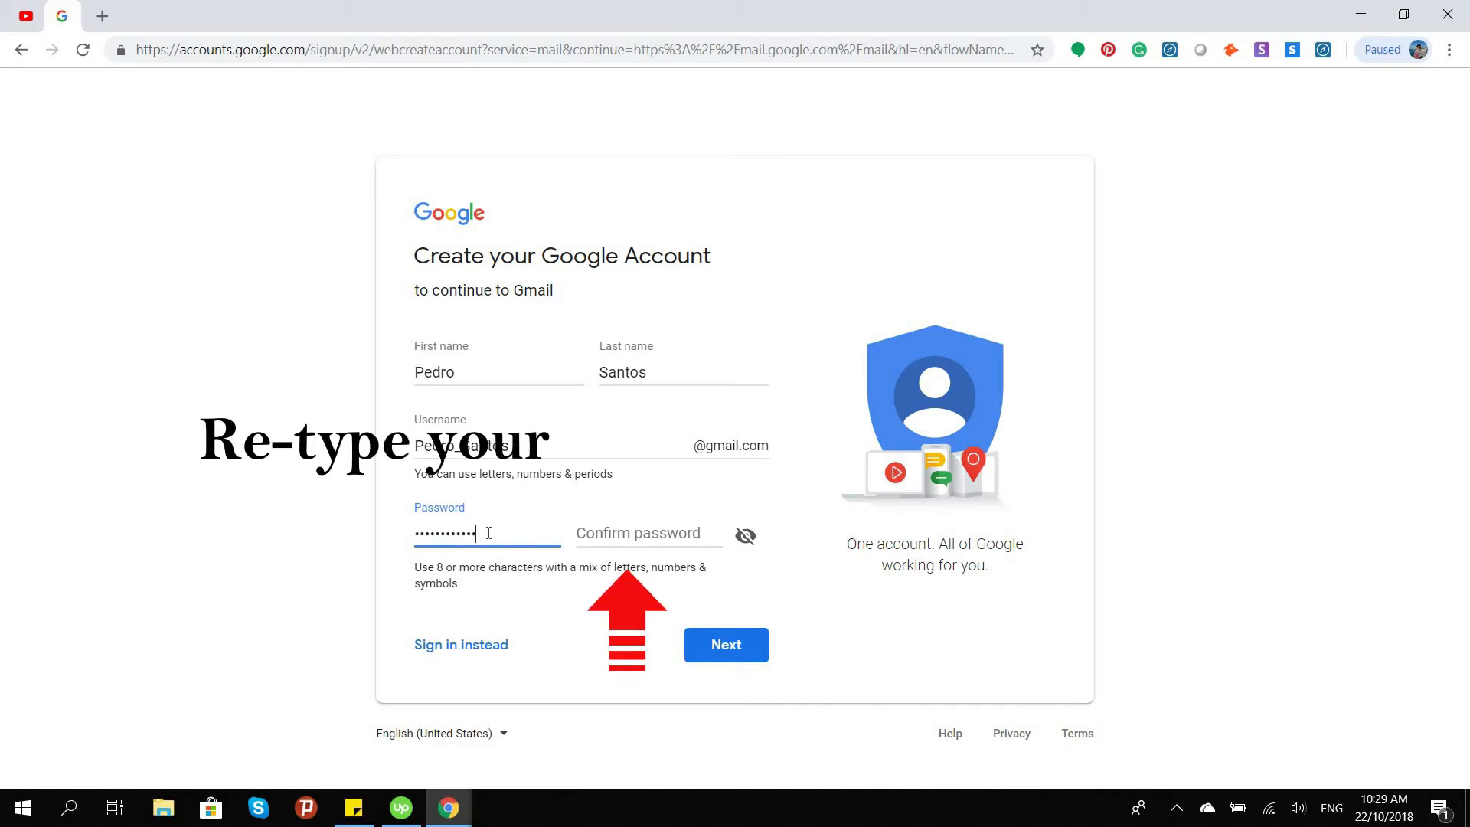
type("******")
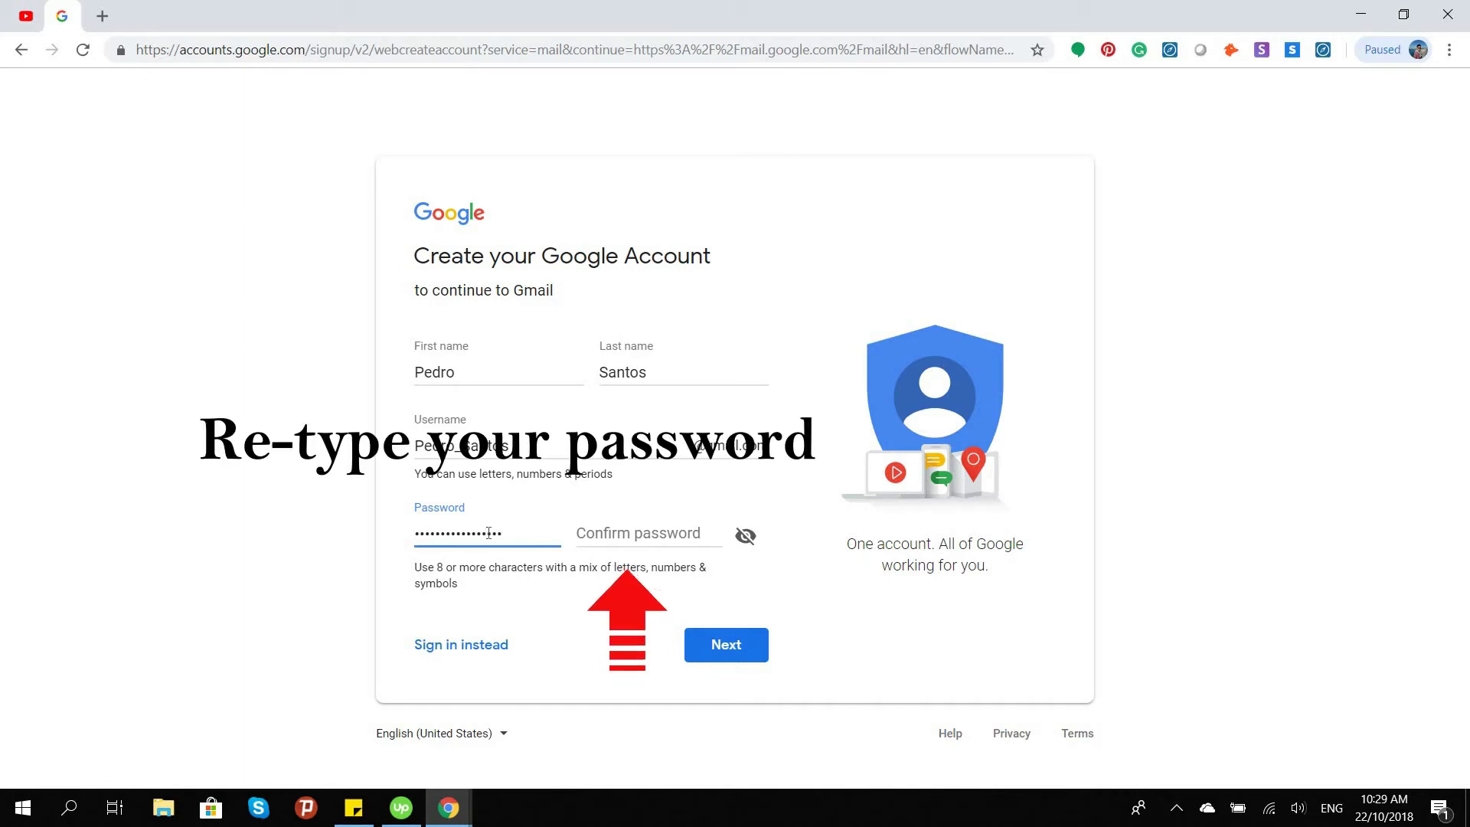
left_click(610, 530)
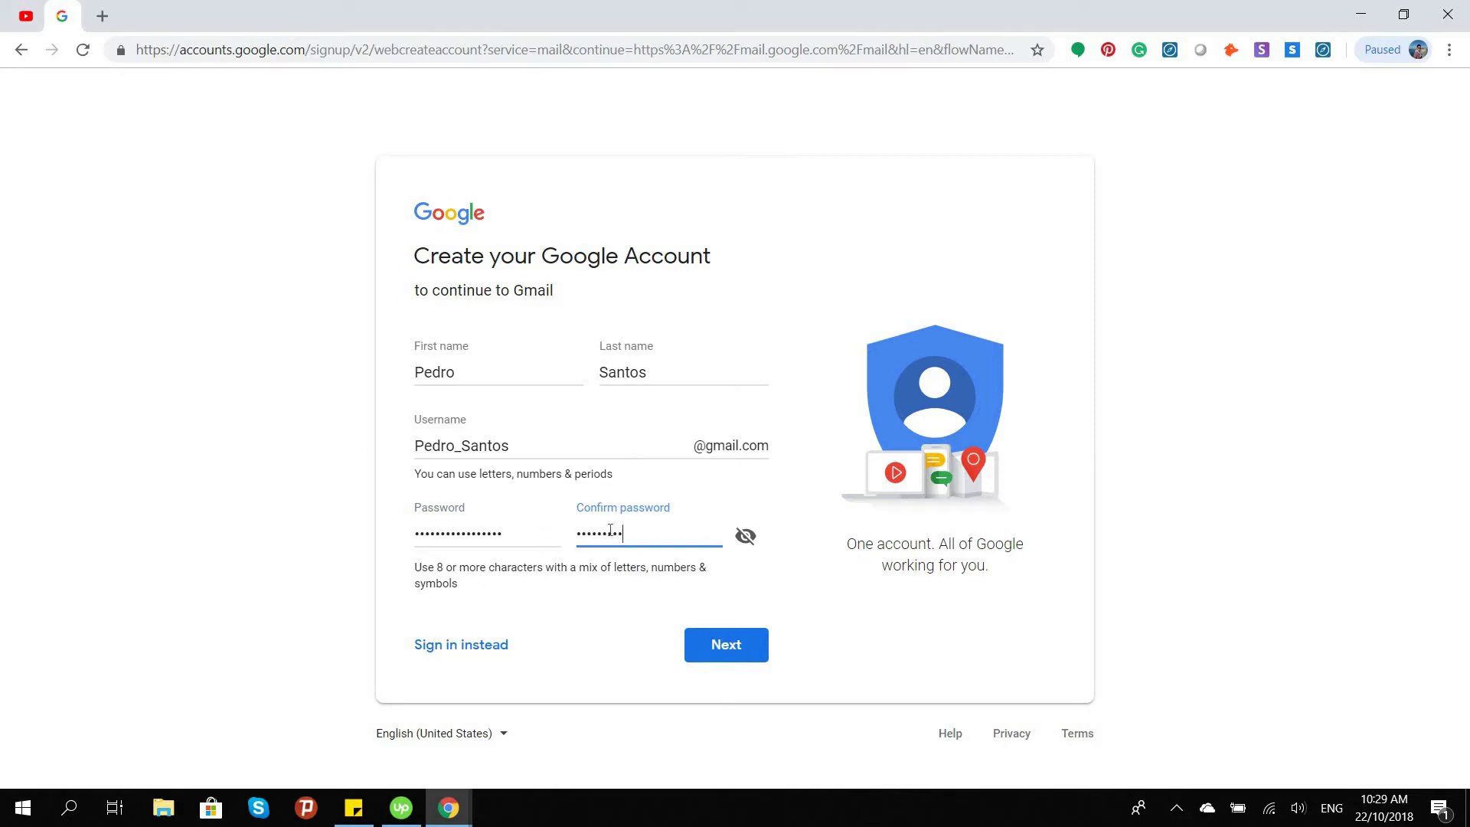
type("*****************")
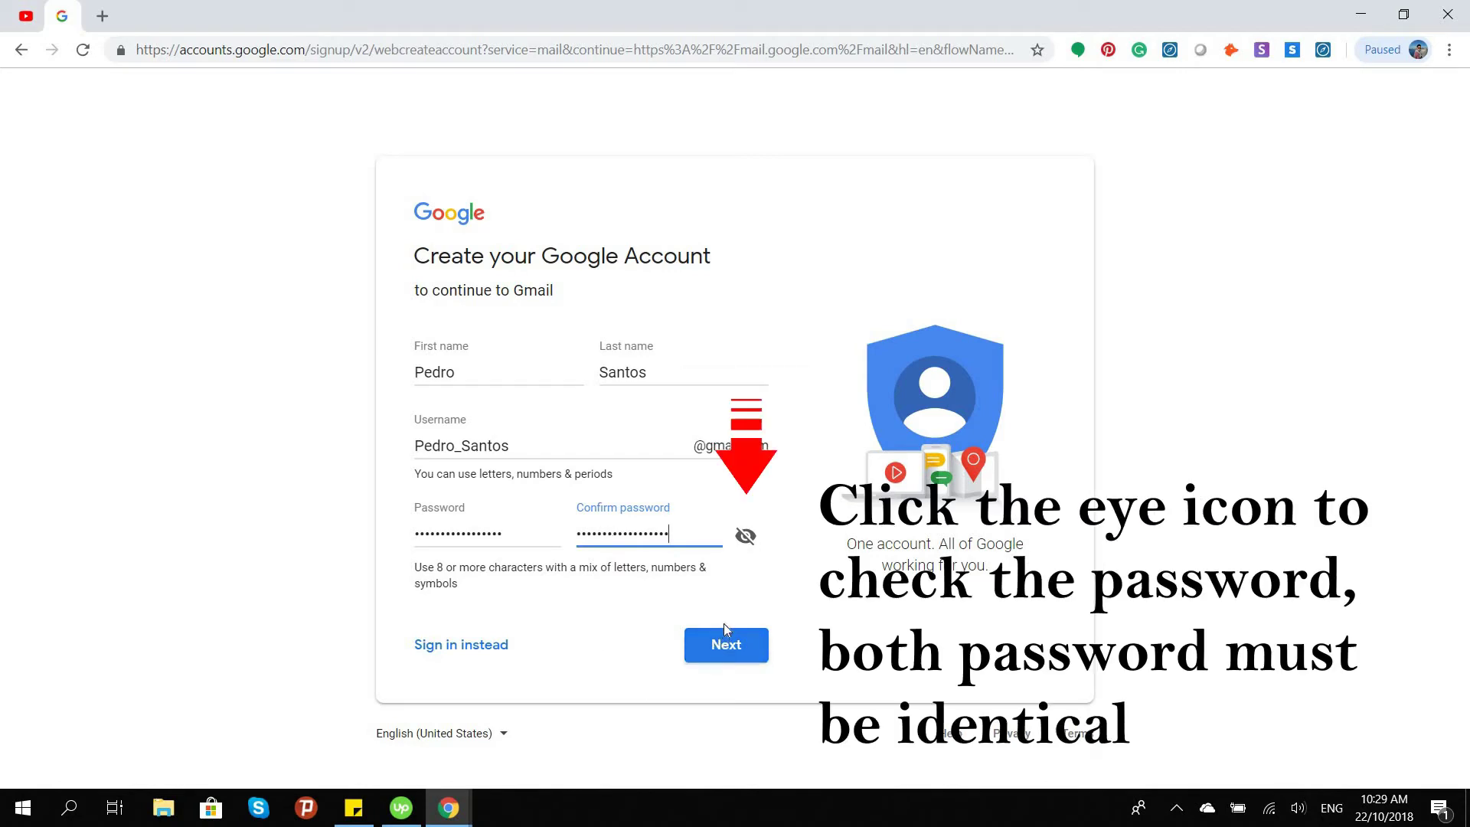
Reveal the passwords, fix the confirmation typo, and submit the account details
left_click(746, 536)
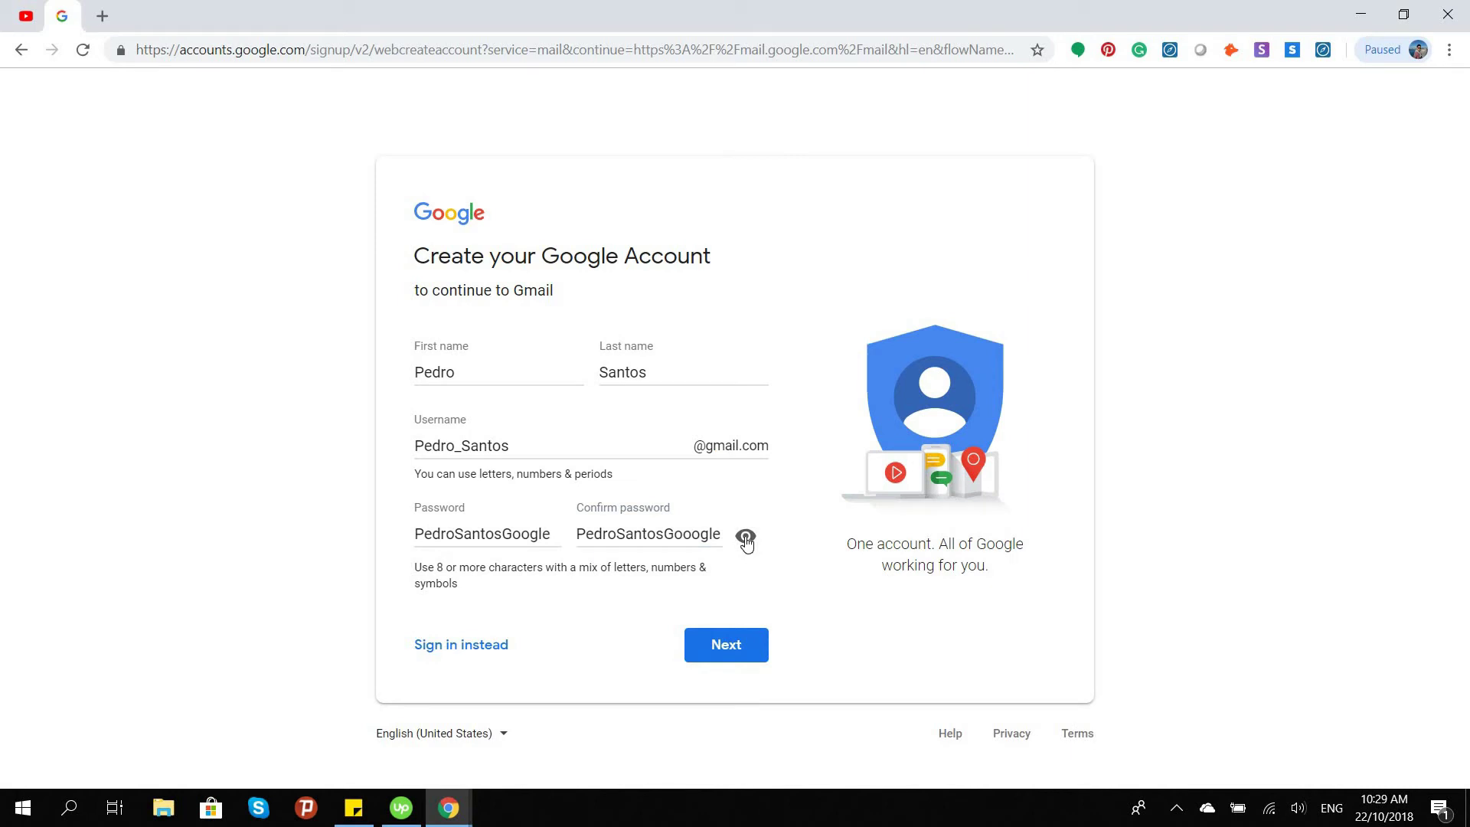
left_click(683, 536)
key("BackSpace")
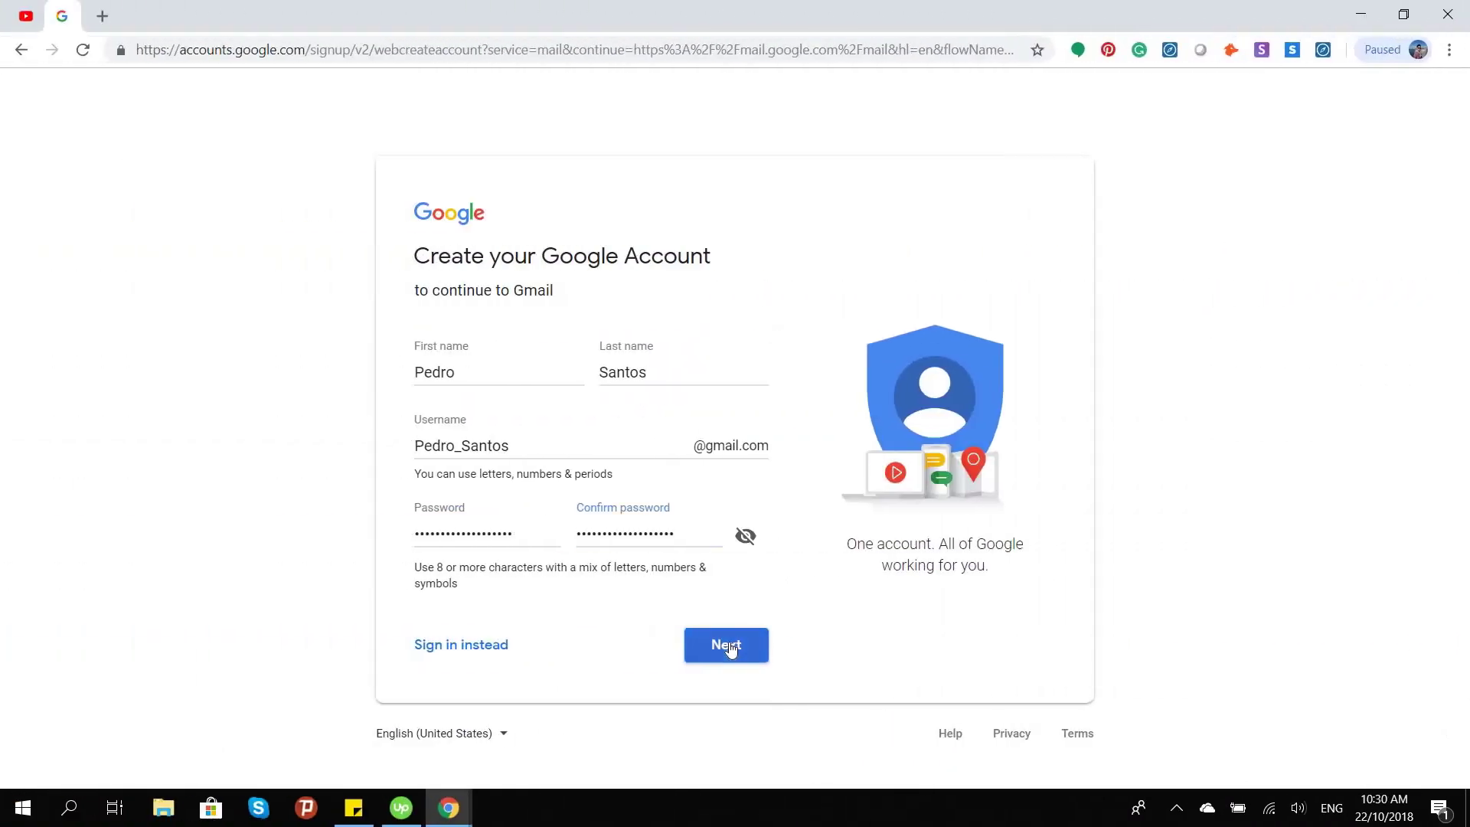
left_click(603, 647)
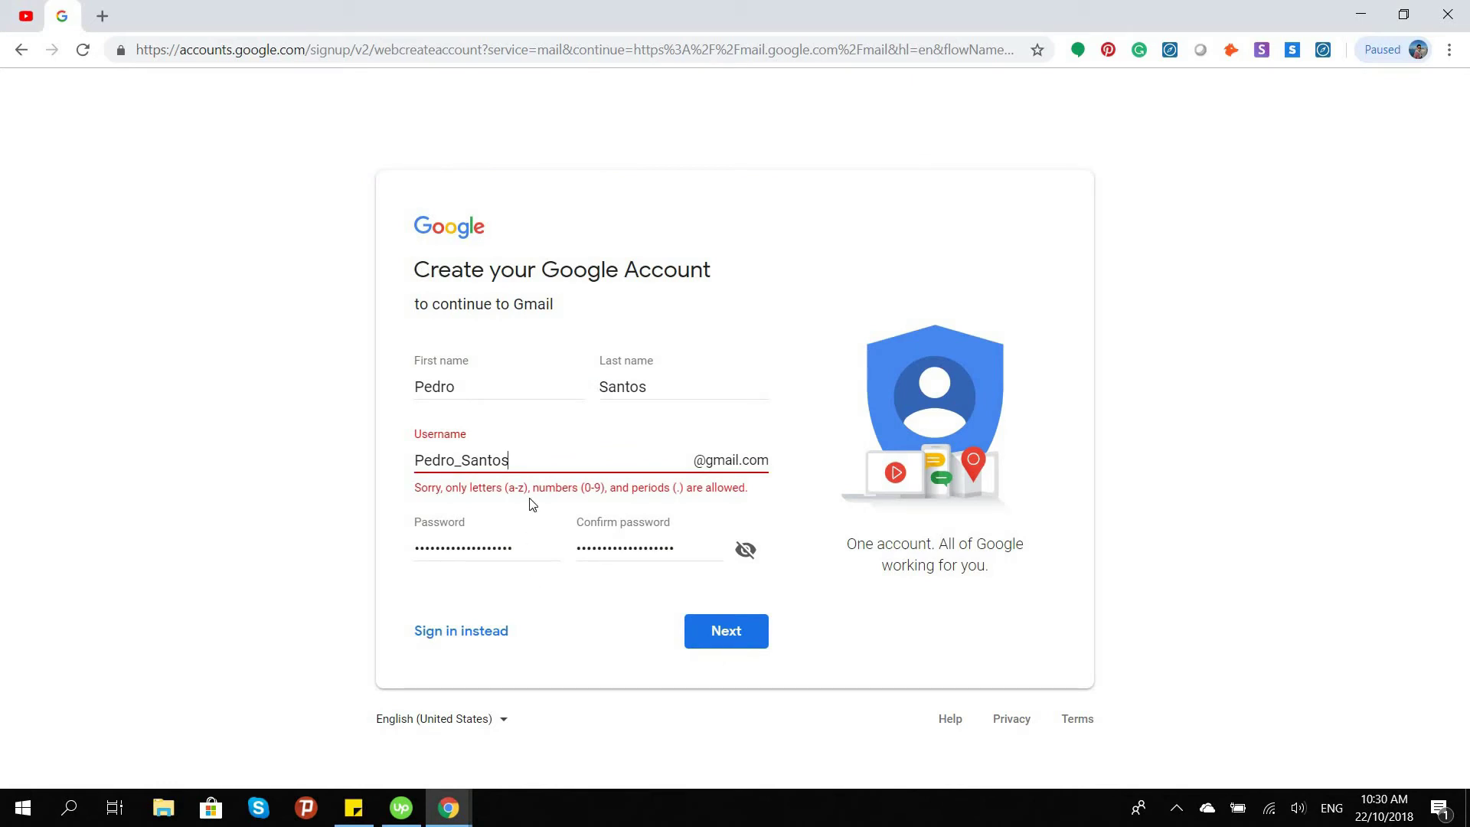
Edit the rejected username to remove the disallowed underscore
left_click(457, 459)
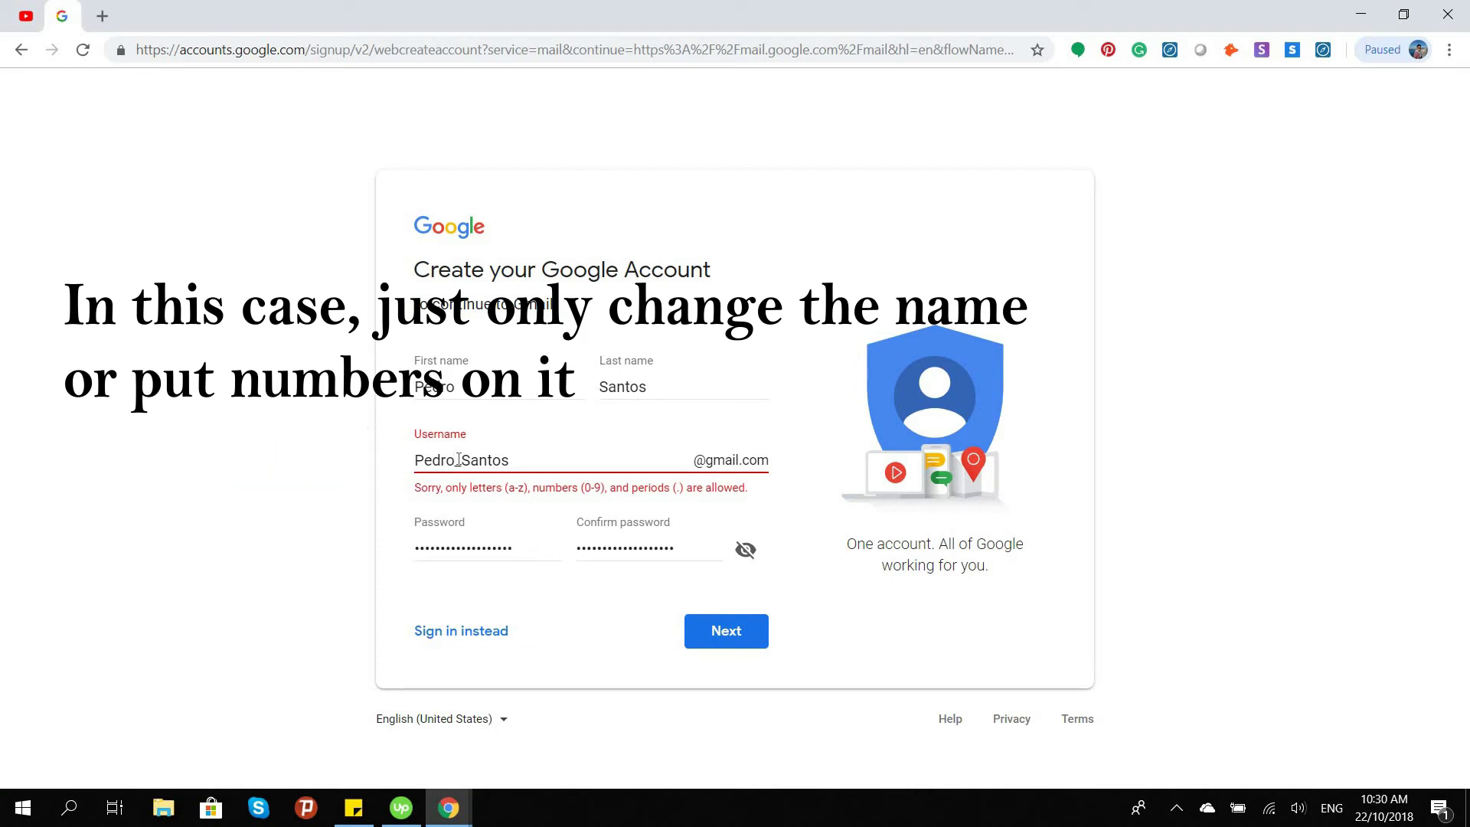
key("BackSpace")
type("o")
key("Delete")
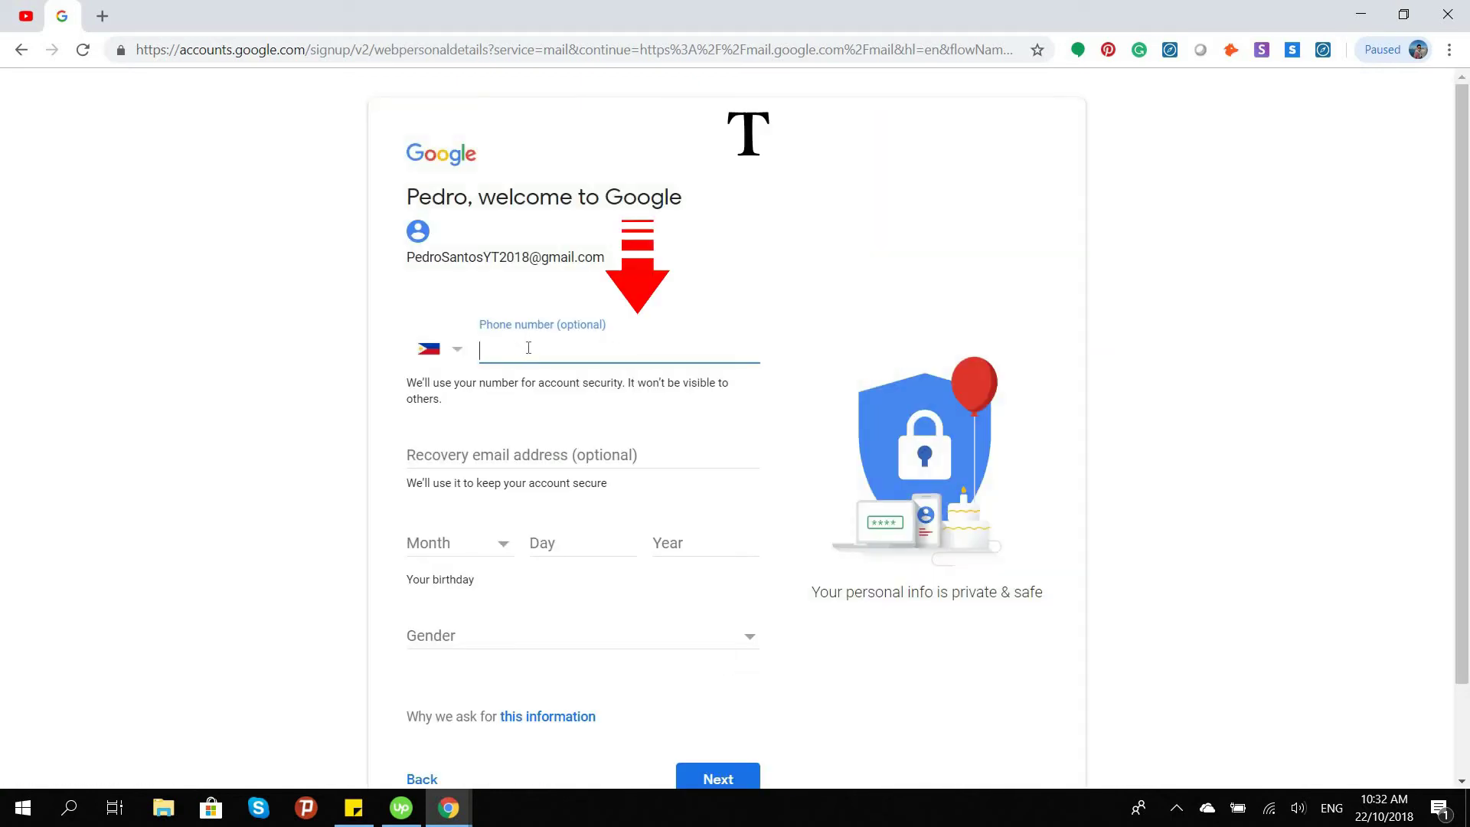
Set the birthday to January 01, 1985
scroll(338, 391, "down", 1)
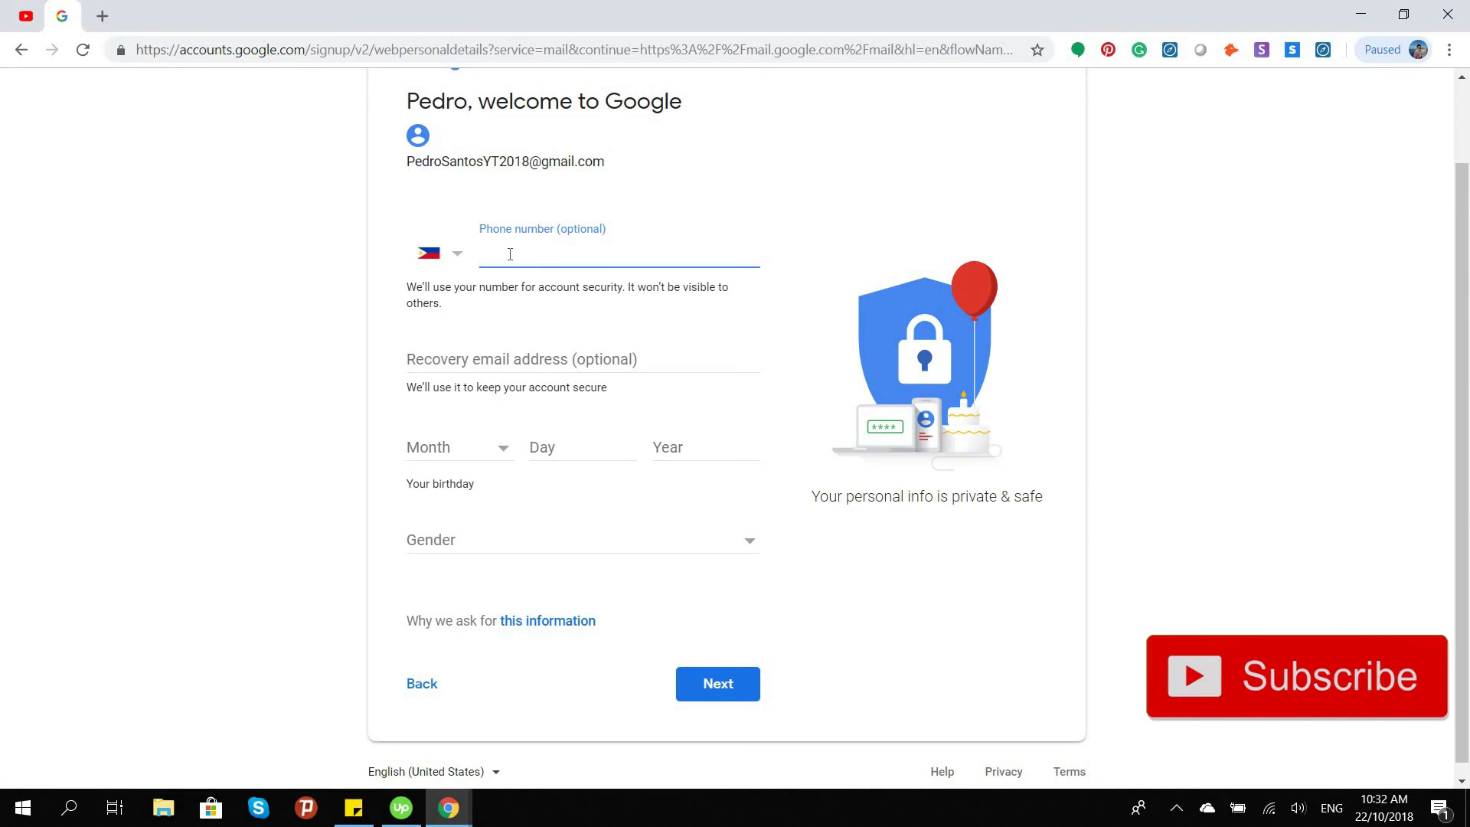
left_click(502, 455)
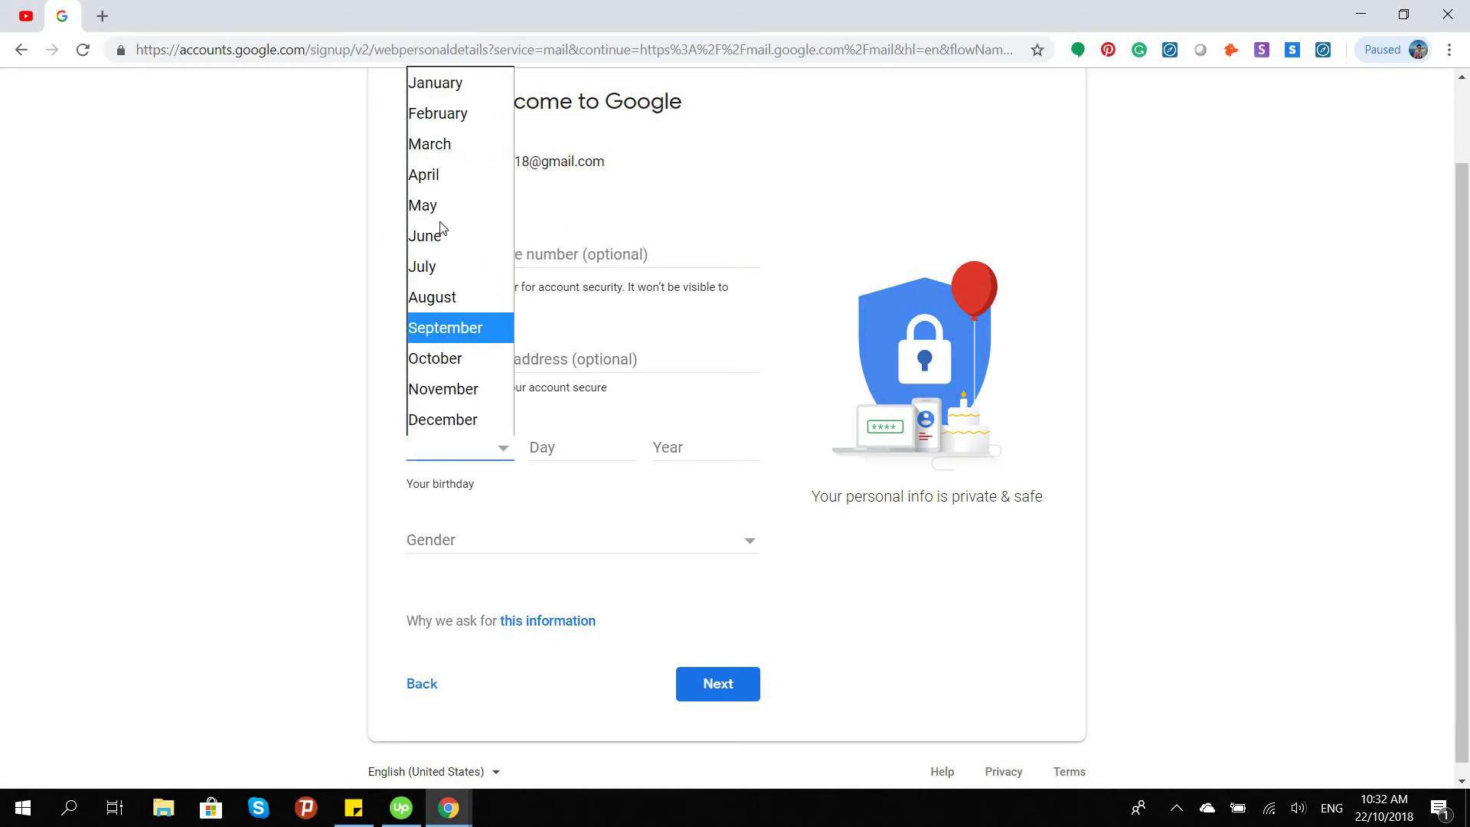
left_click(443, 89)
left_click(574, 443)
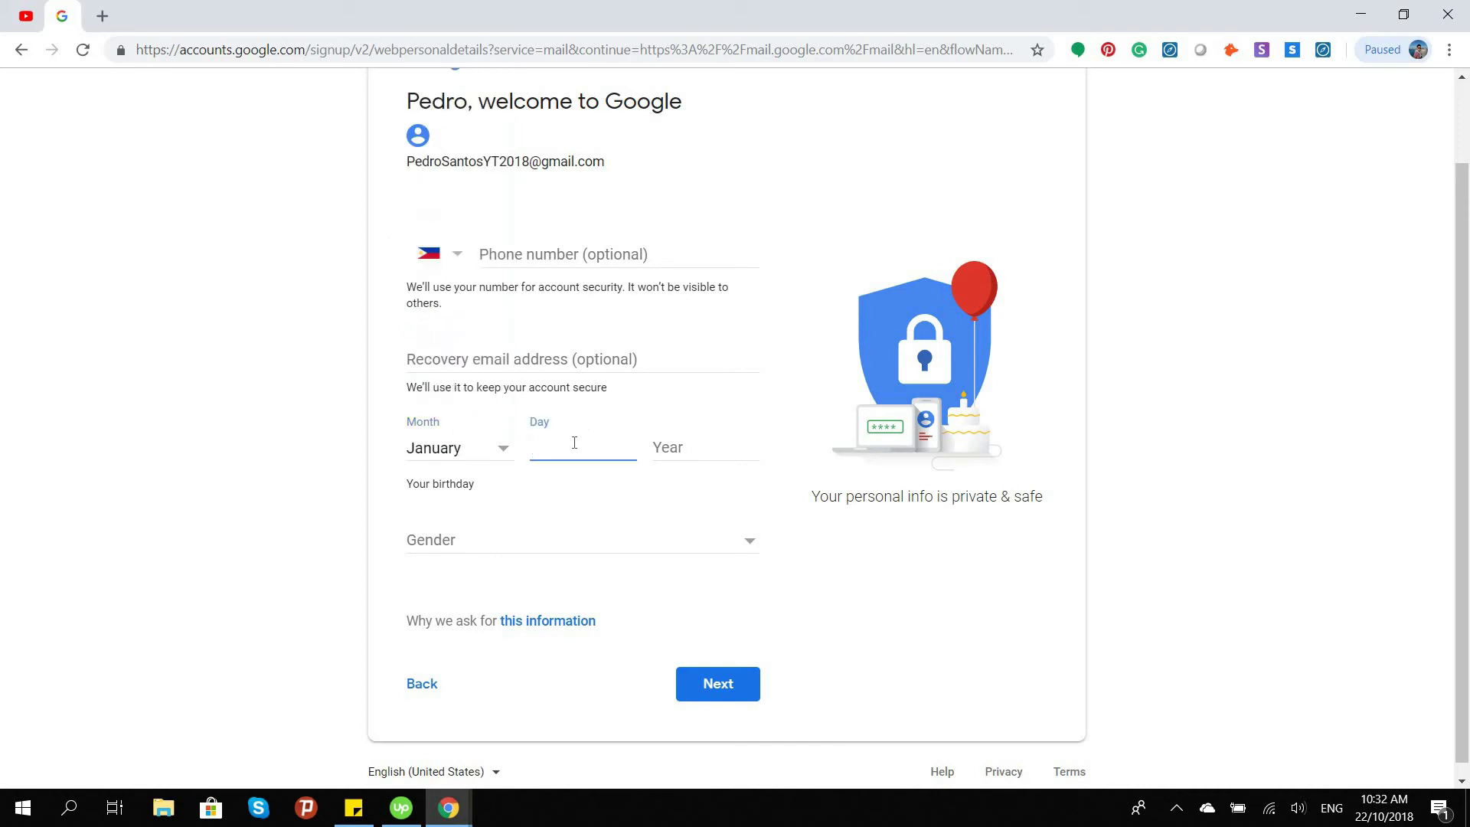
left_click(690, 450)
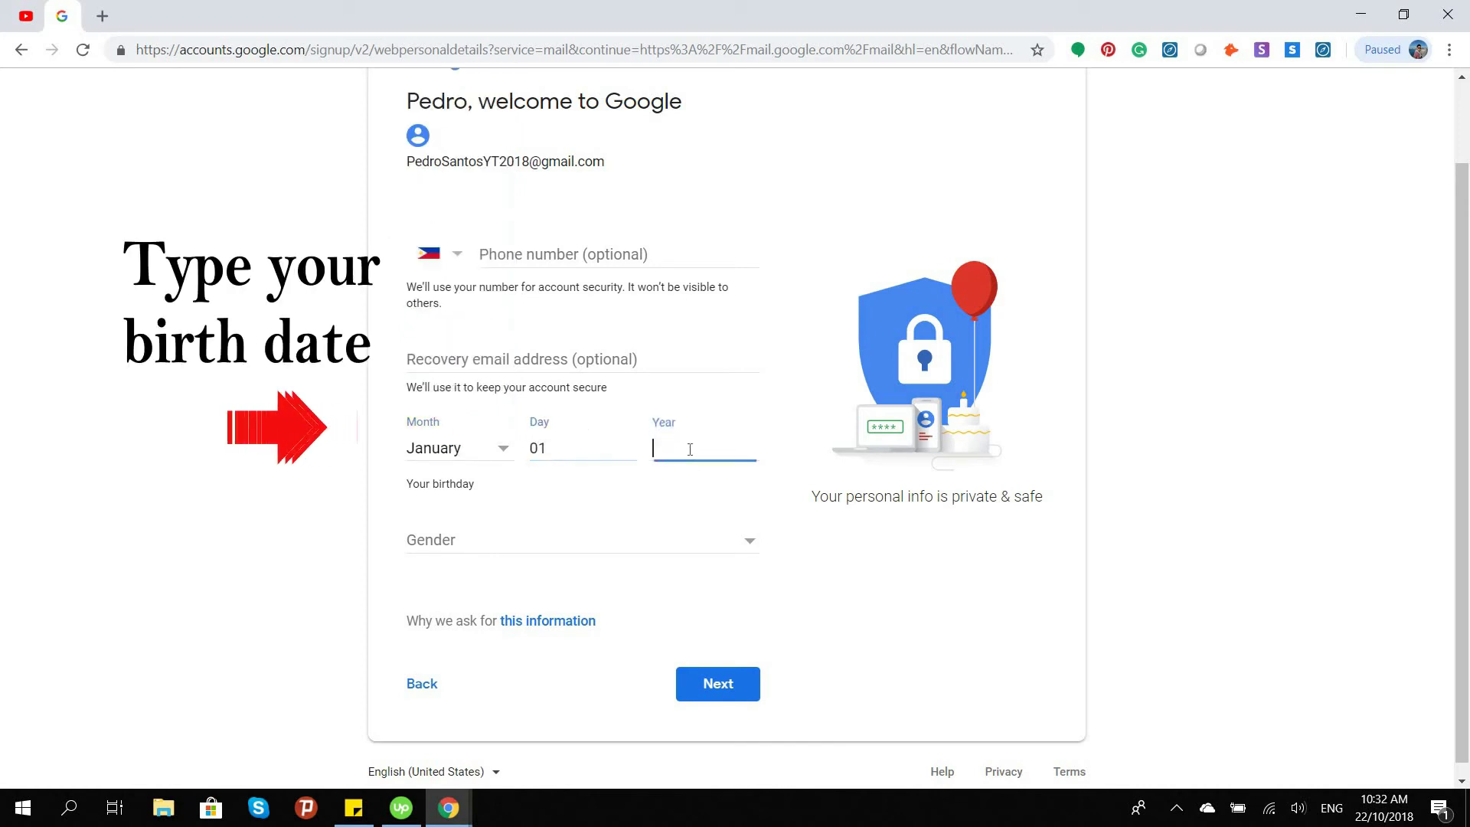
type("1985")
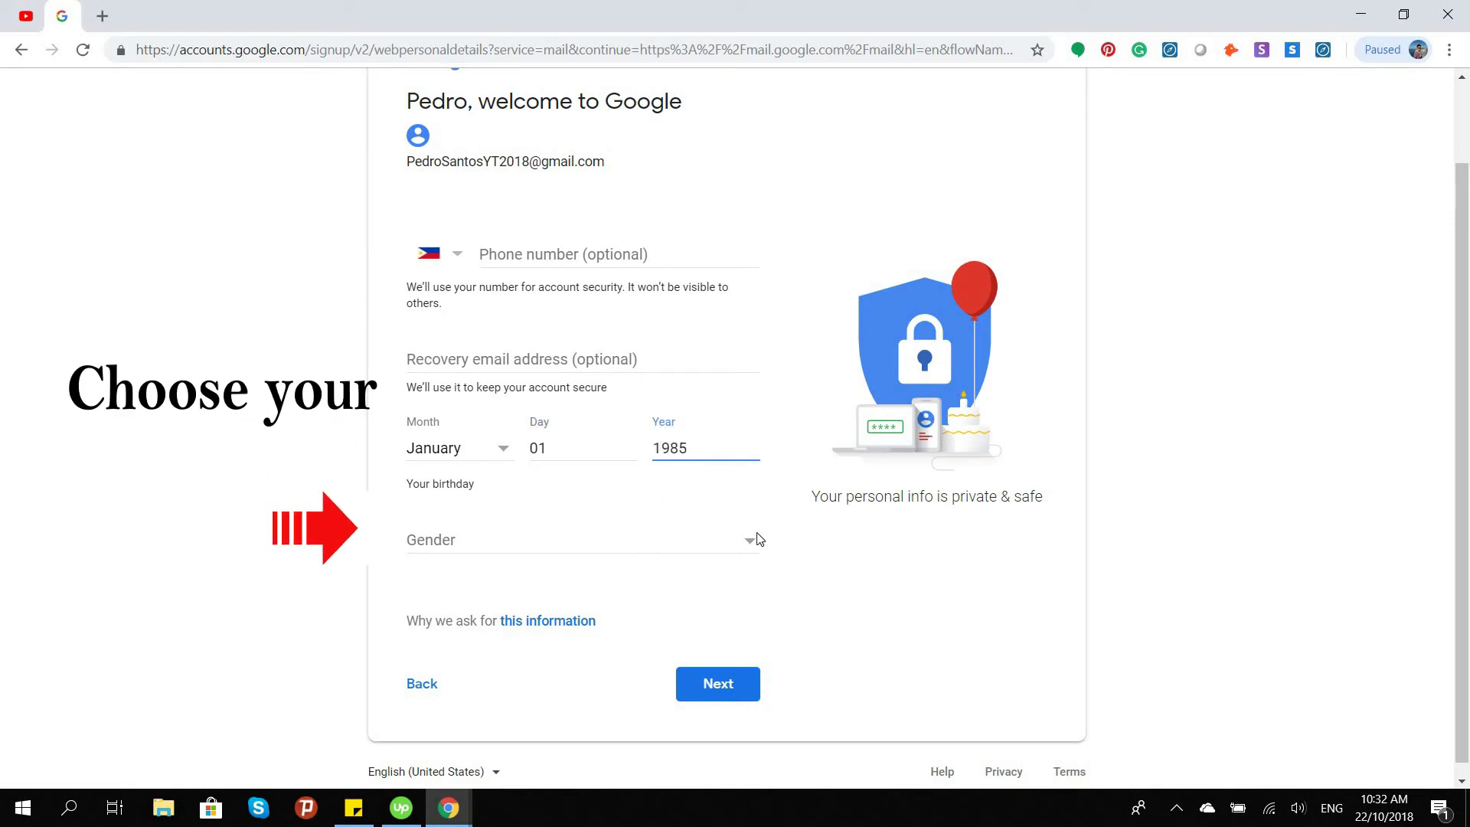
Choose Male as the gender and submit the personal details
left_click(745, 540)
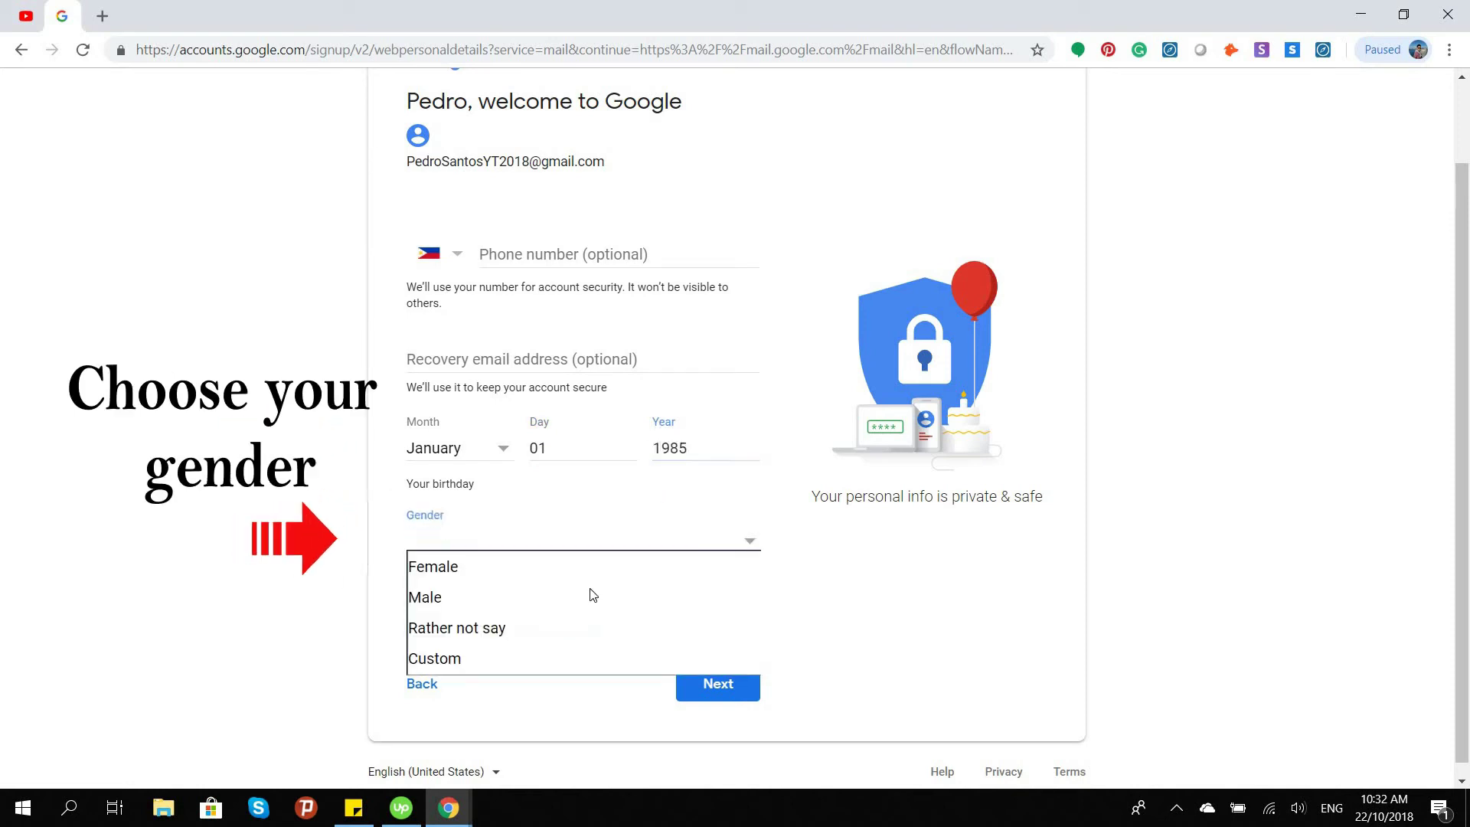
left_click(528, 613)
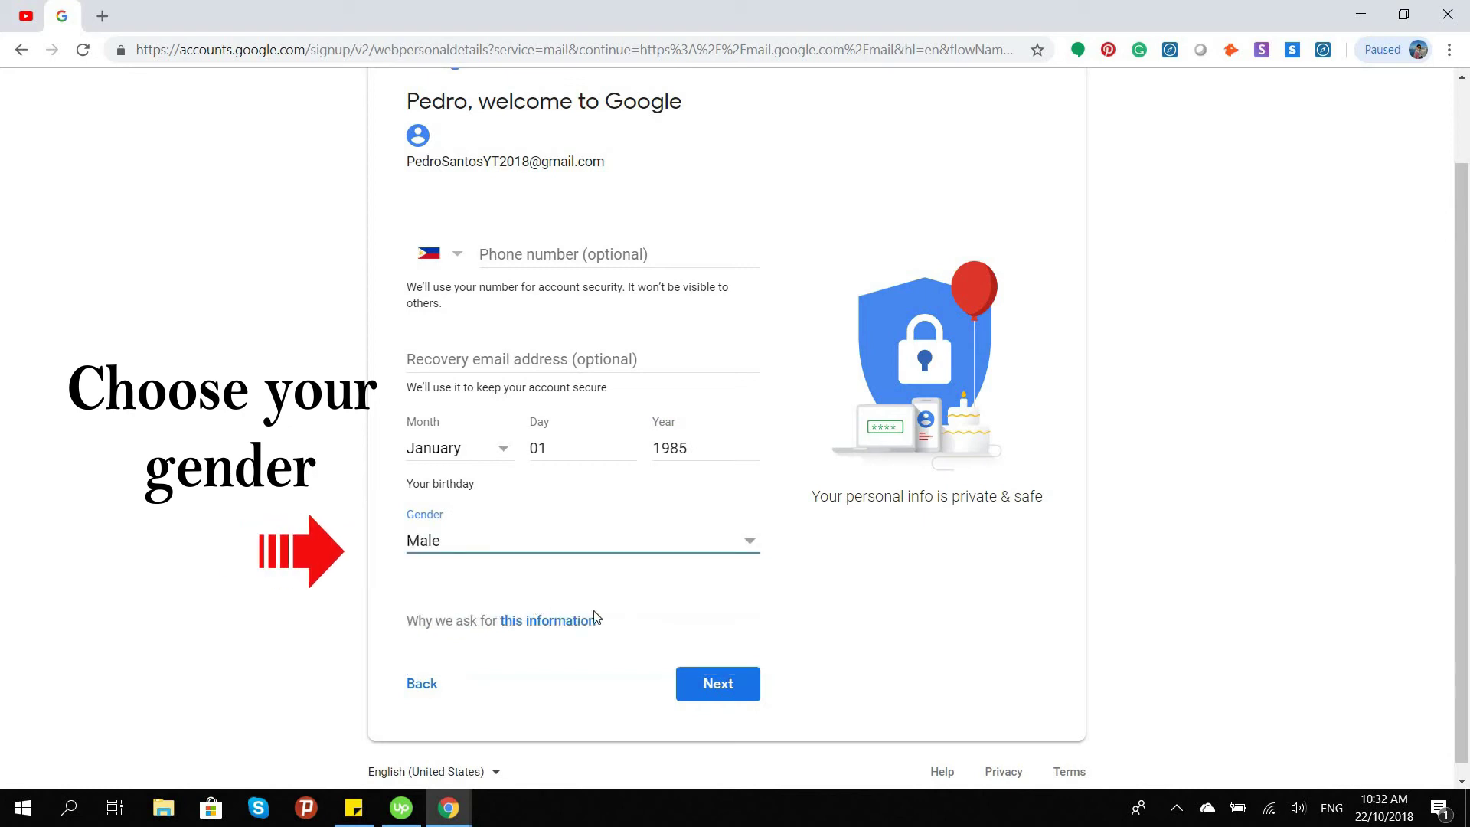
left_click(720, 685)
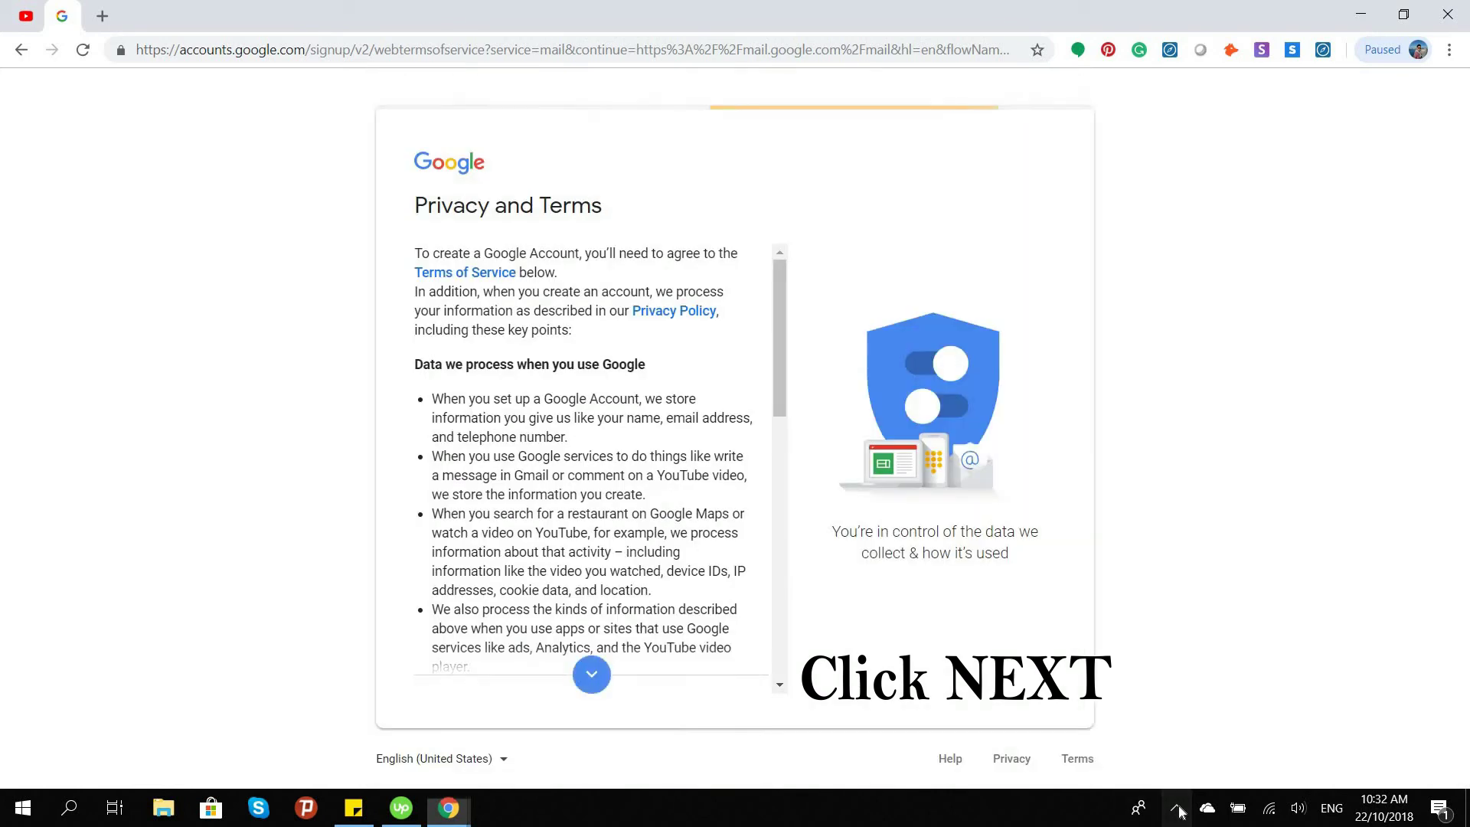
Scroll through the Privacy and Terms and agree to create the account
left_click(1177, 808)
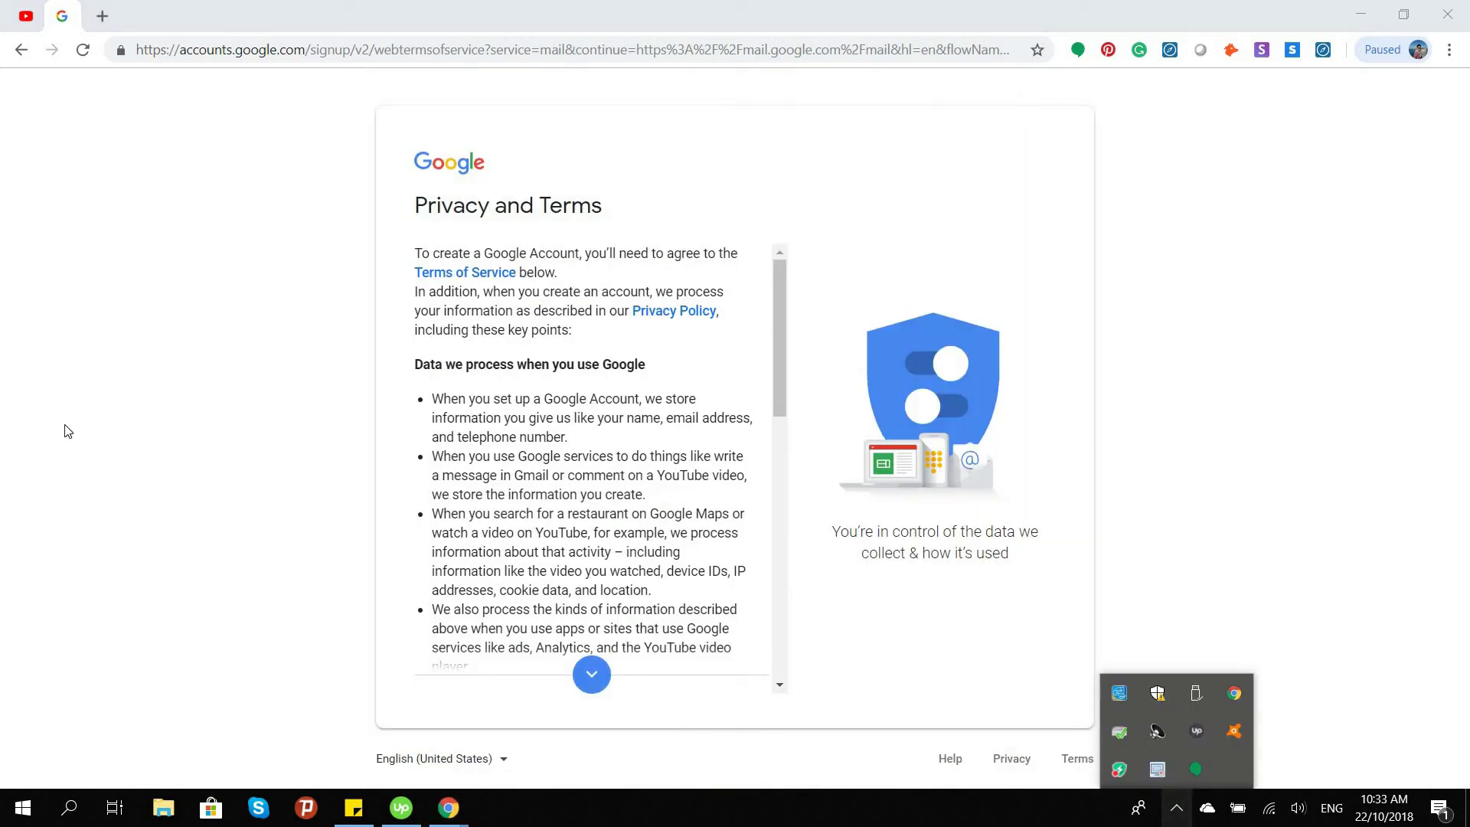
left_click(77, 389)
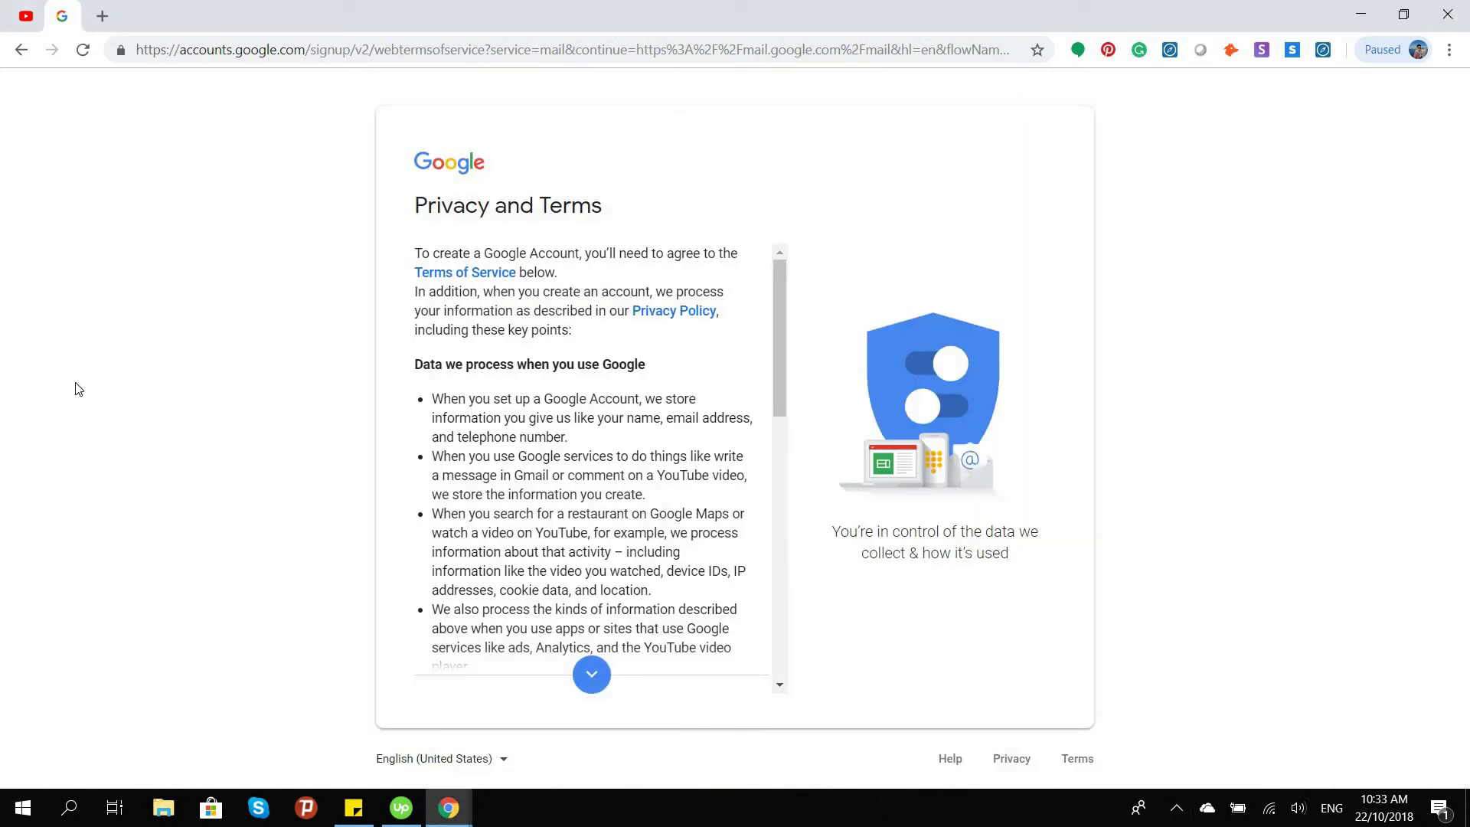
left_click_drag(774, 367, 810, 669)
left_click(728, 673)
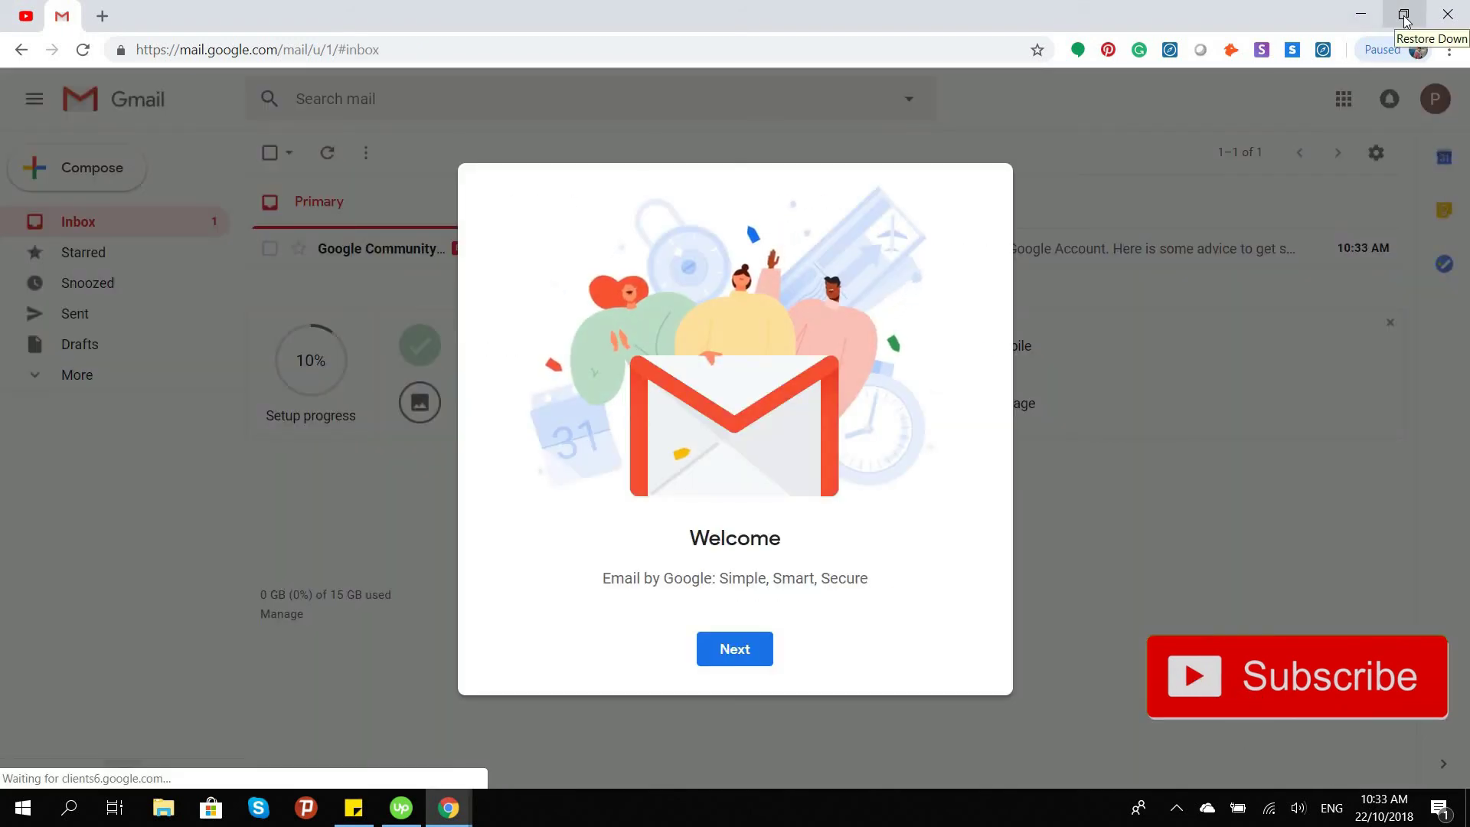
Pass the Gmail welcome screen and choose the Comfortable inbox density
left_click(735, 651)
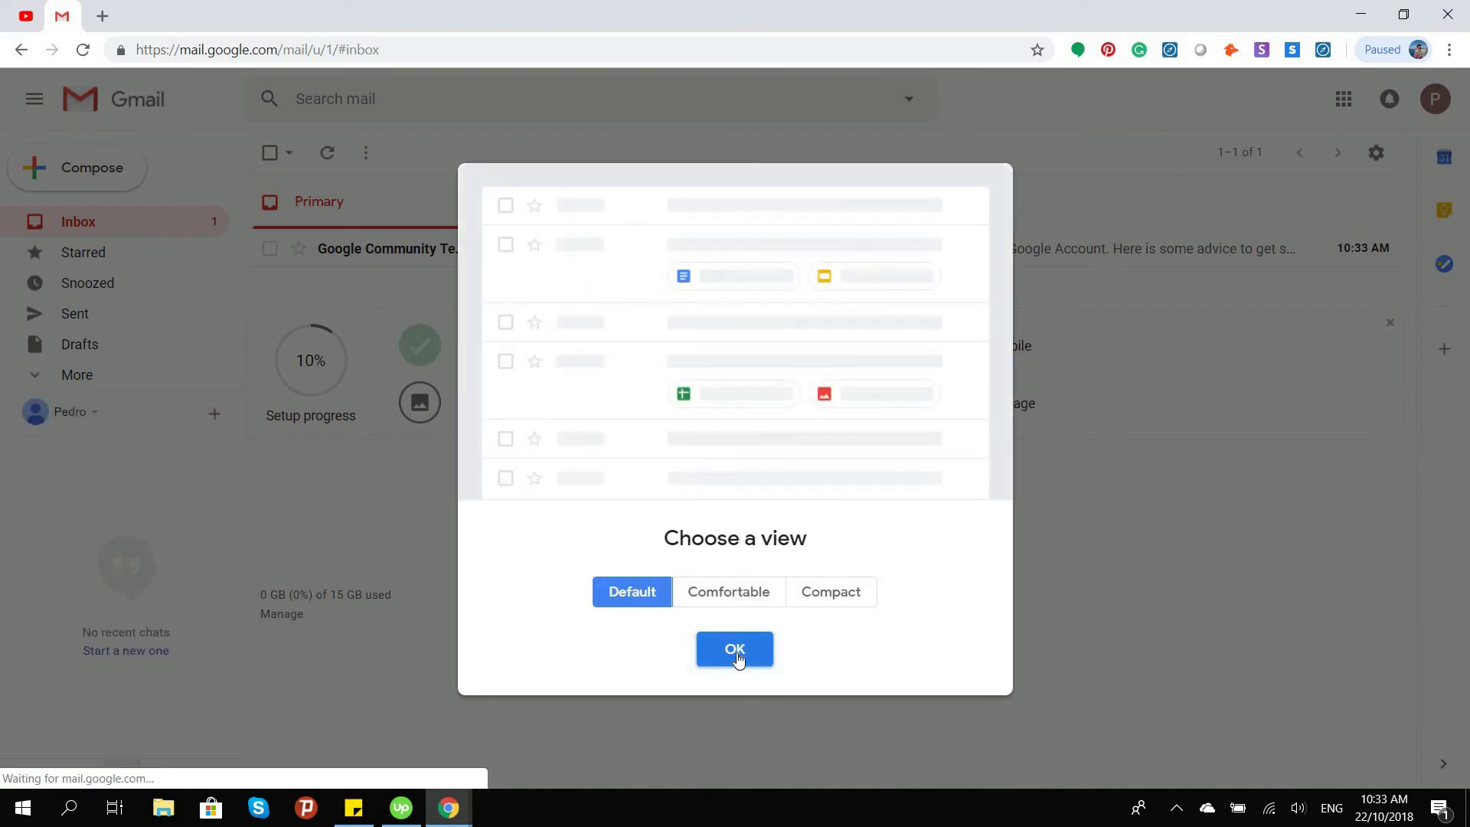
left_click(725, 599)
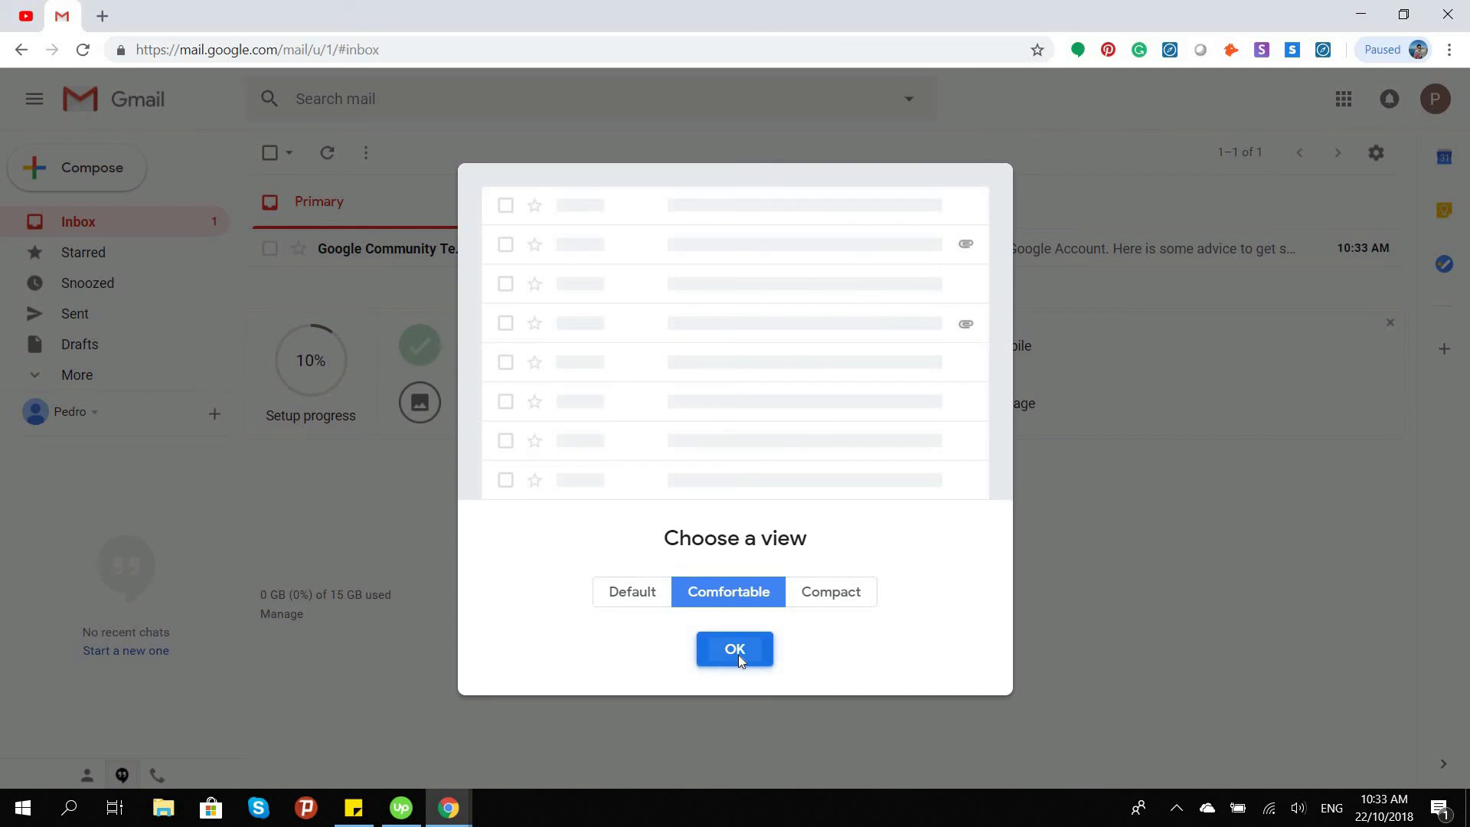
left_click(737, 651)
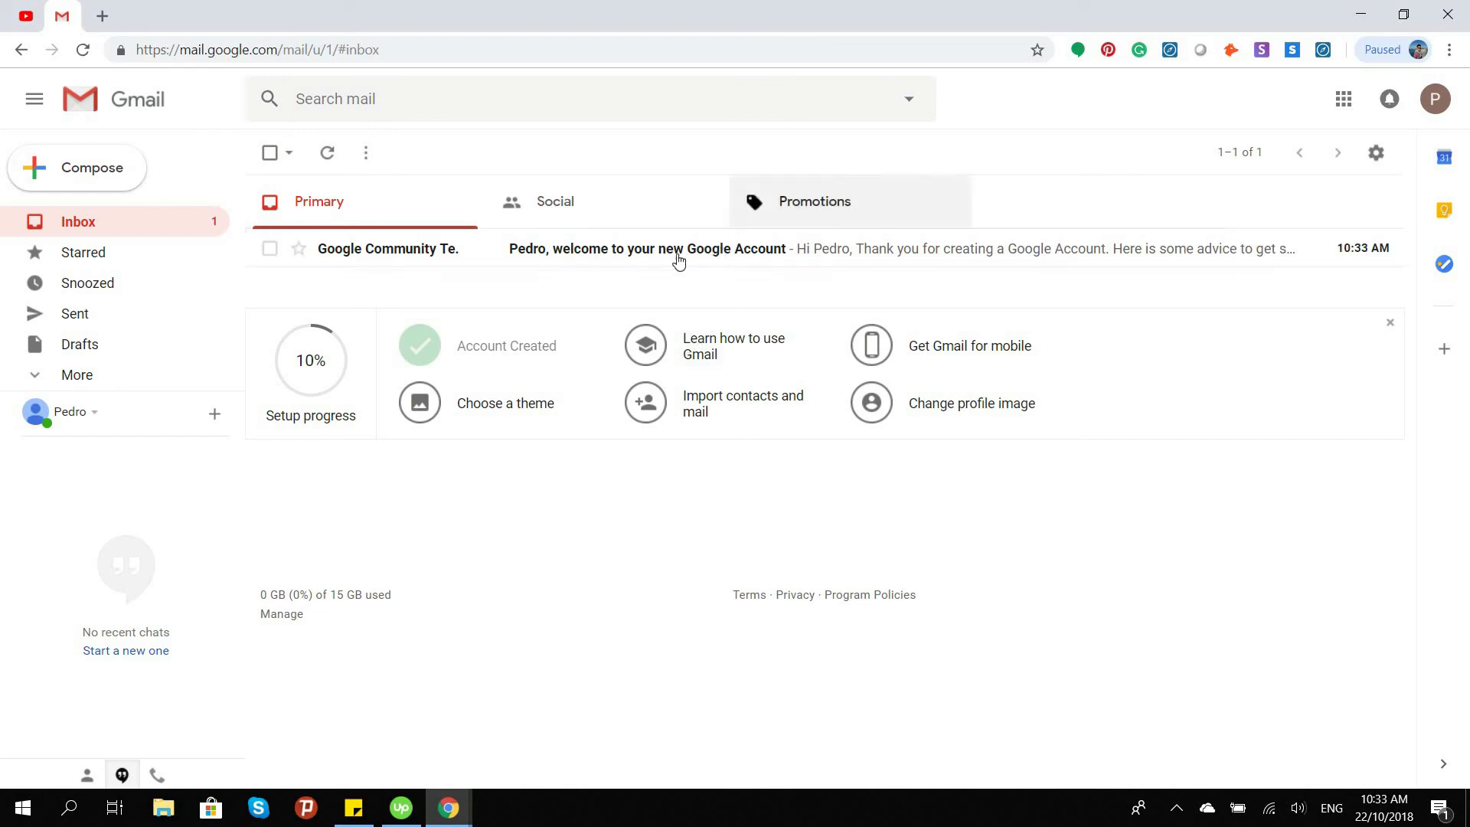
Read the Google Community Team welcome email, then return to the YouTube tab
left_click(642, 253)
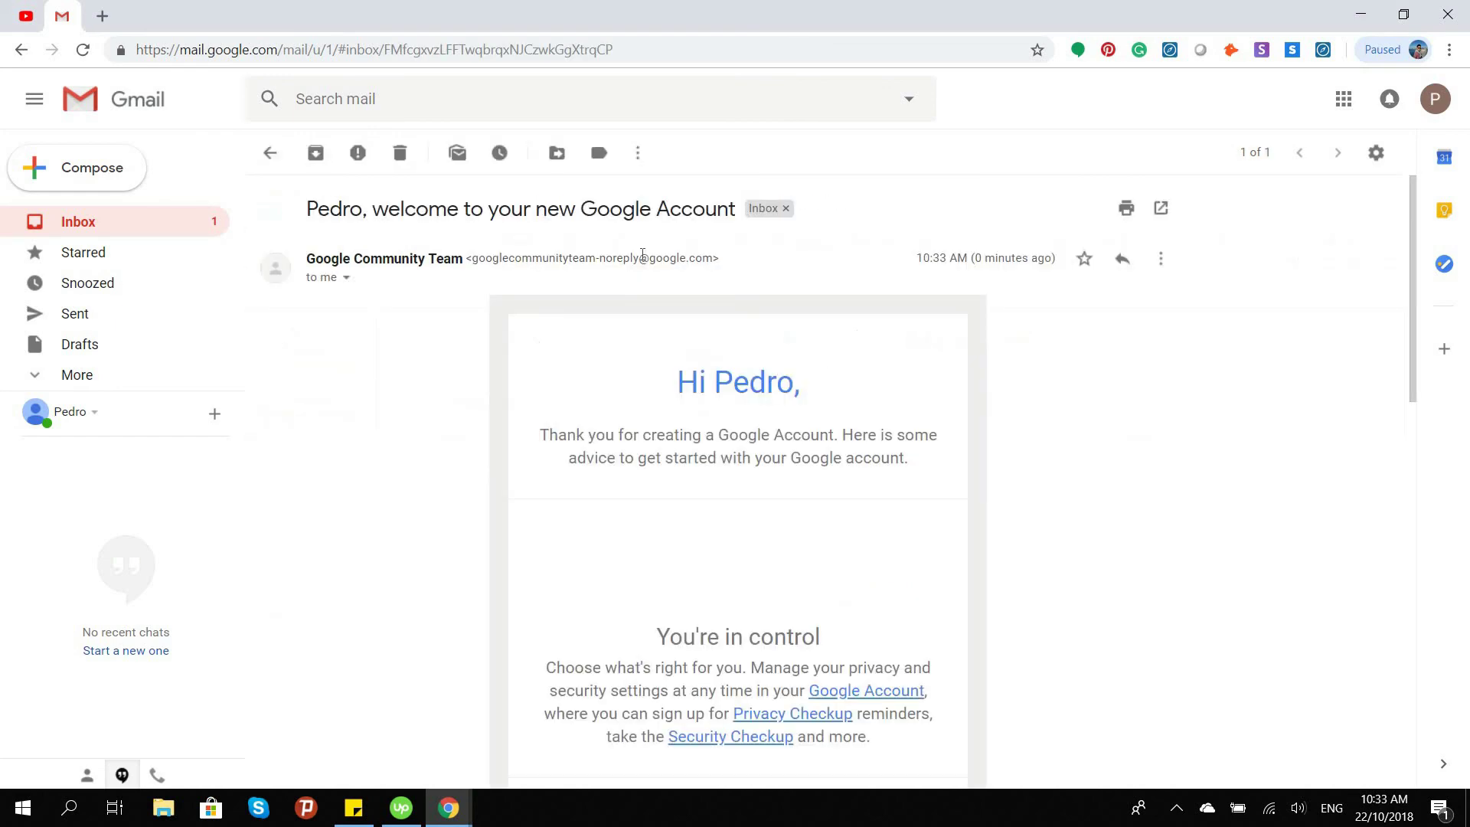
scroll(437, 462, "down", 8)
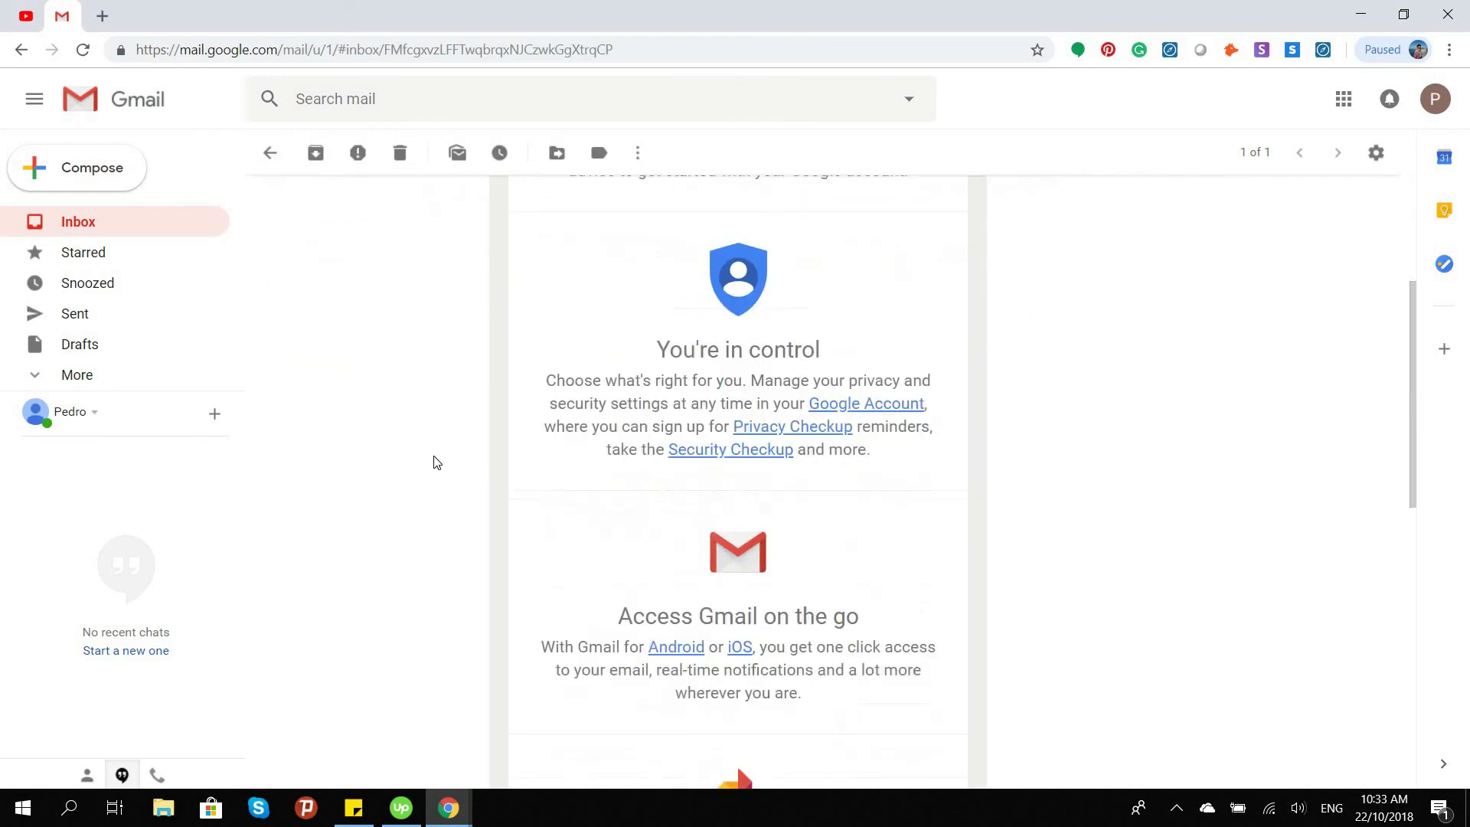
scroll(437, 463, "up", 6)
scroll(436, 463, "up", 2)
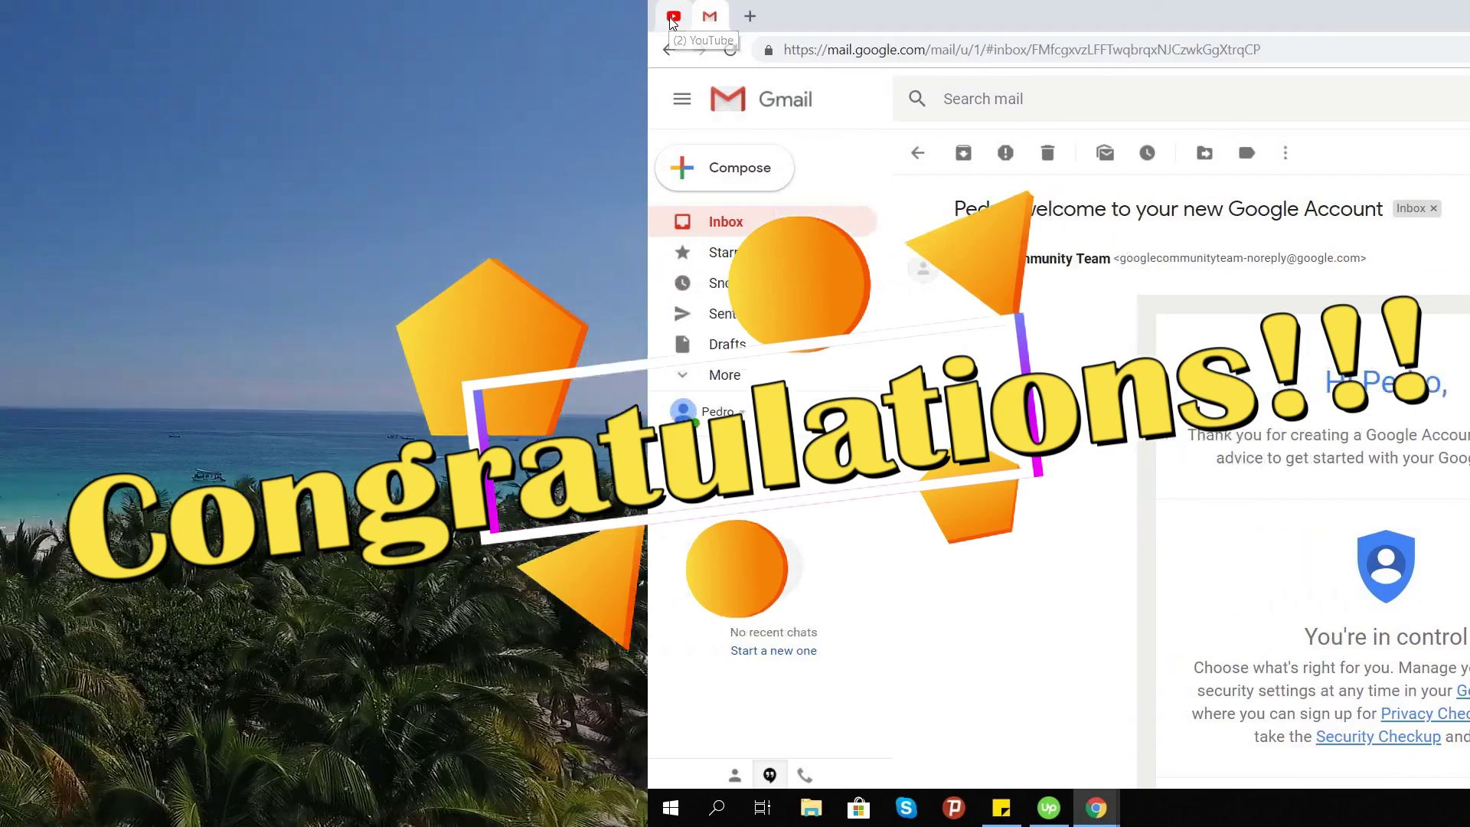
left_click(25, 17)
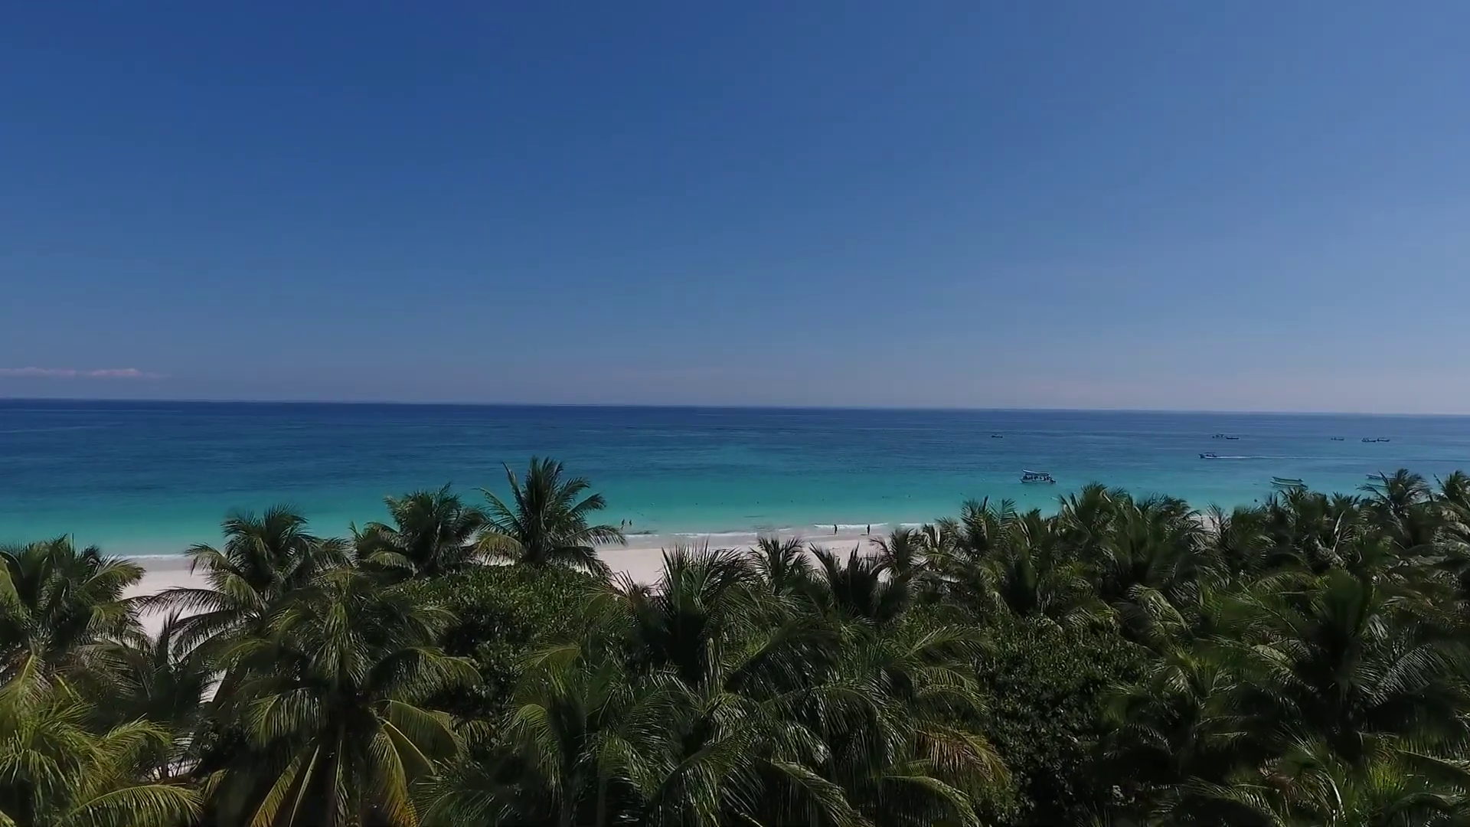